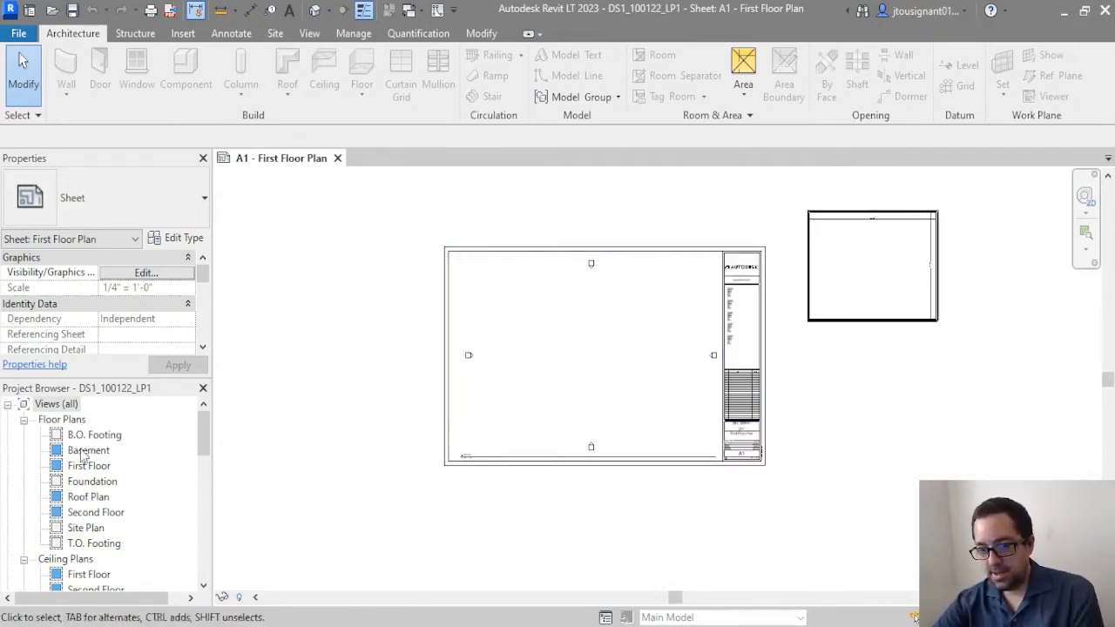
# Step: Open the First Floor plan and move the entire rectangular wall layout with its dimensions to the middle of the four elevation markers
pyautogui.moveTo(91, 470); pyautogui.dragTo(358, 307)
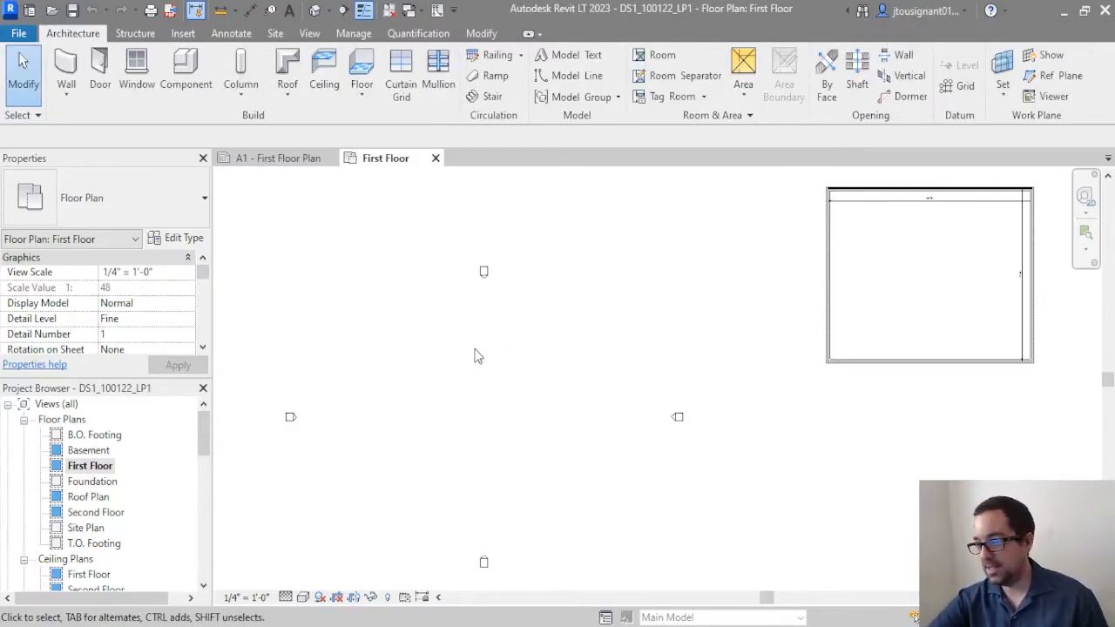
pyautogui.moveTo(477, 356); pyautogui.dragTo(478, 350, button='middle')
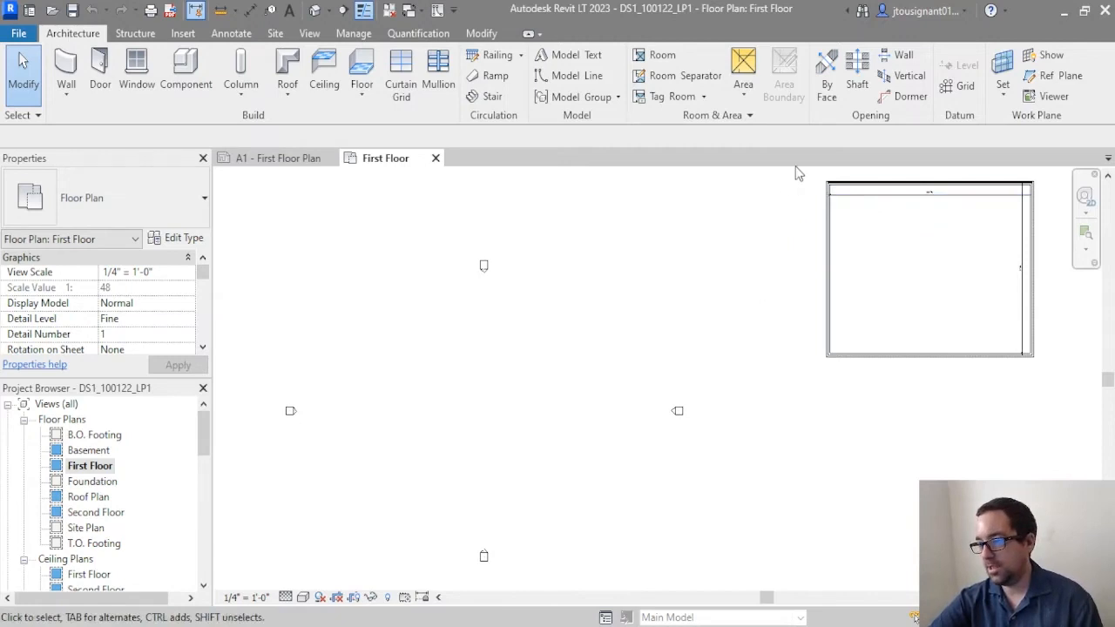
pyautogui.moveTo(1076, 388); pyautogui.dragTo(811, 174)
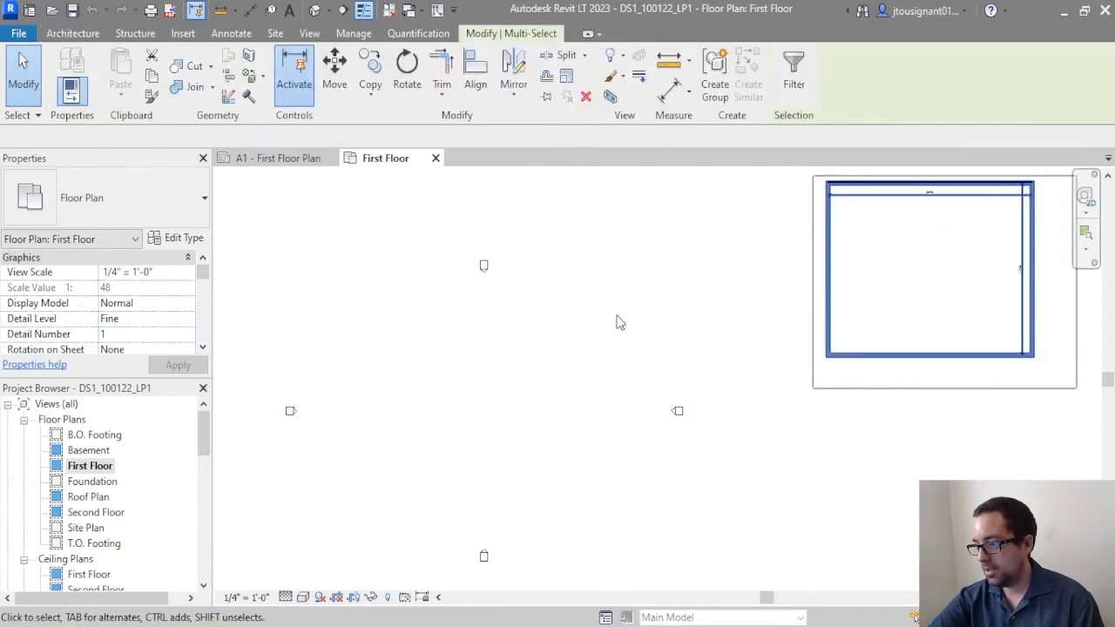
pyautogui.moveTo(627, 324); pyautogui.dragTo(626, 324, button='middle')
pyautogui.click(752, 246)
pyautogui.scroll(-3, 751, 246)
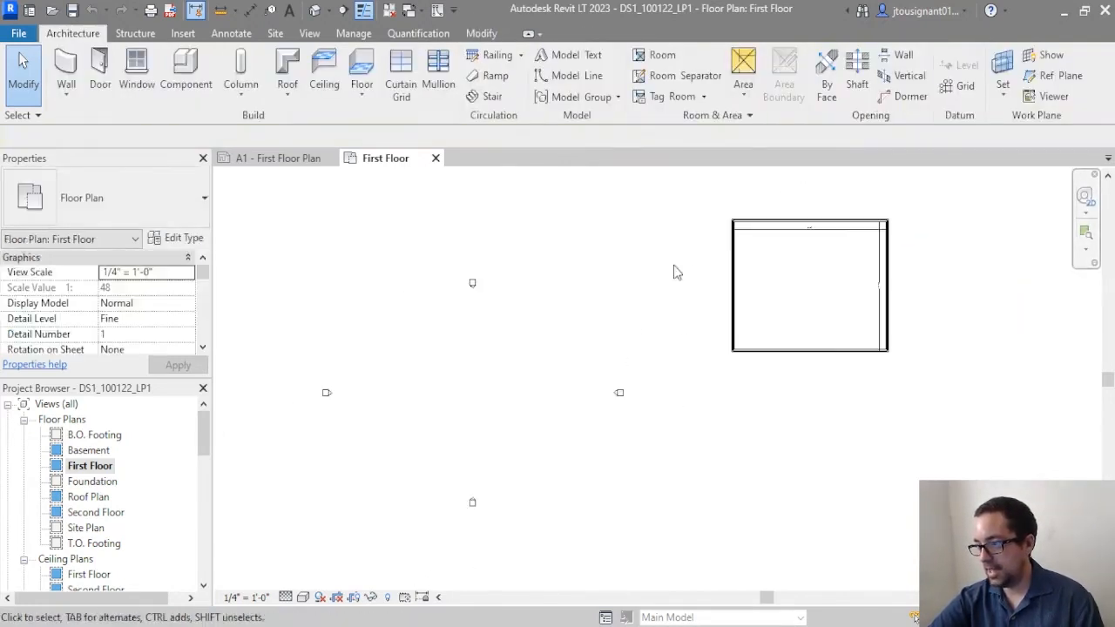
pyautogui.scroll(4, 849, 250)
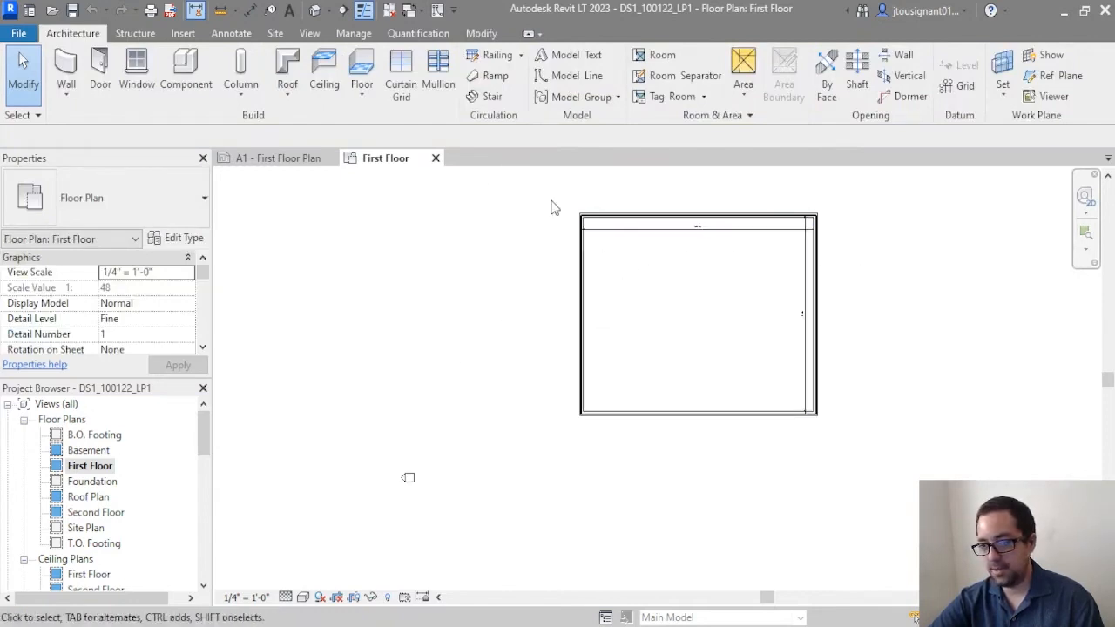
pyautogui.moveTo(509, 188); pyautogui.dragTo(907, 440)
pyautogui.moveTo(697, 431); pyautogui.dragTo(892, 334, button='middle')
pyautogui.scroll(-1, 845, 328)
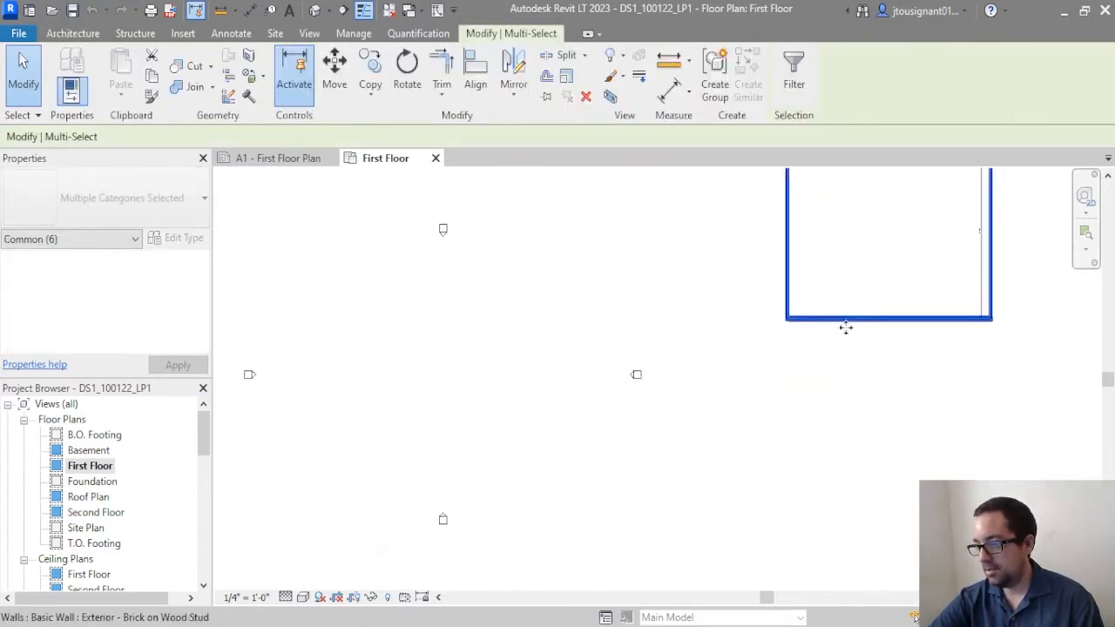
pyautogui.scroll(-2, 853, 317)
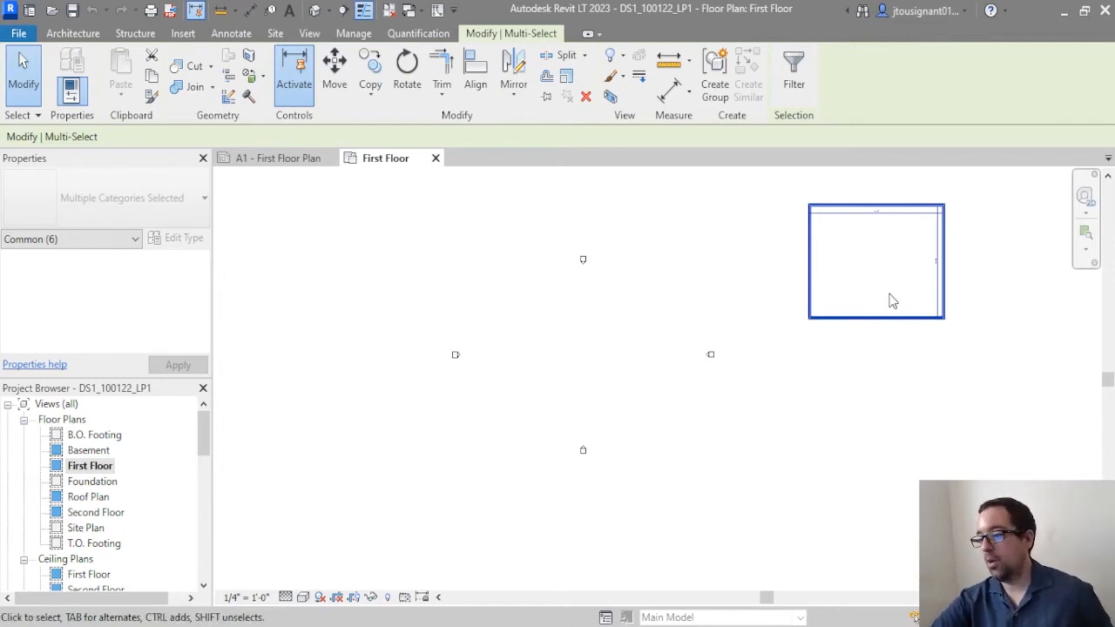
pyautogui.moveTo(883, 318); pyautogui.dragTo(595, 408)
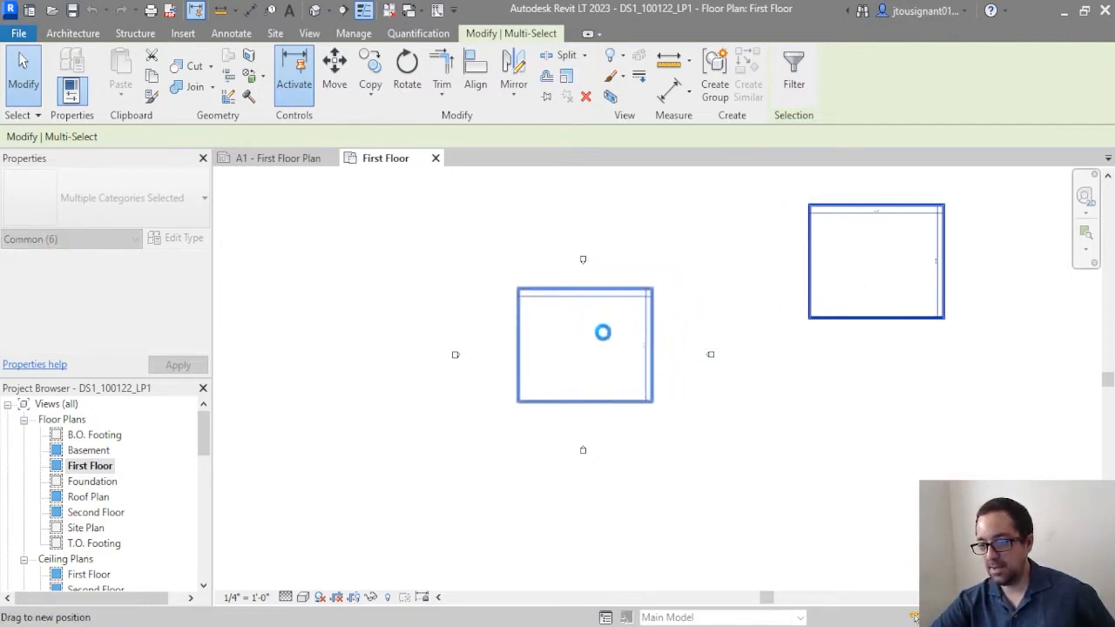
pyautogui.click(687, 254)
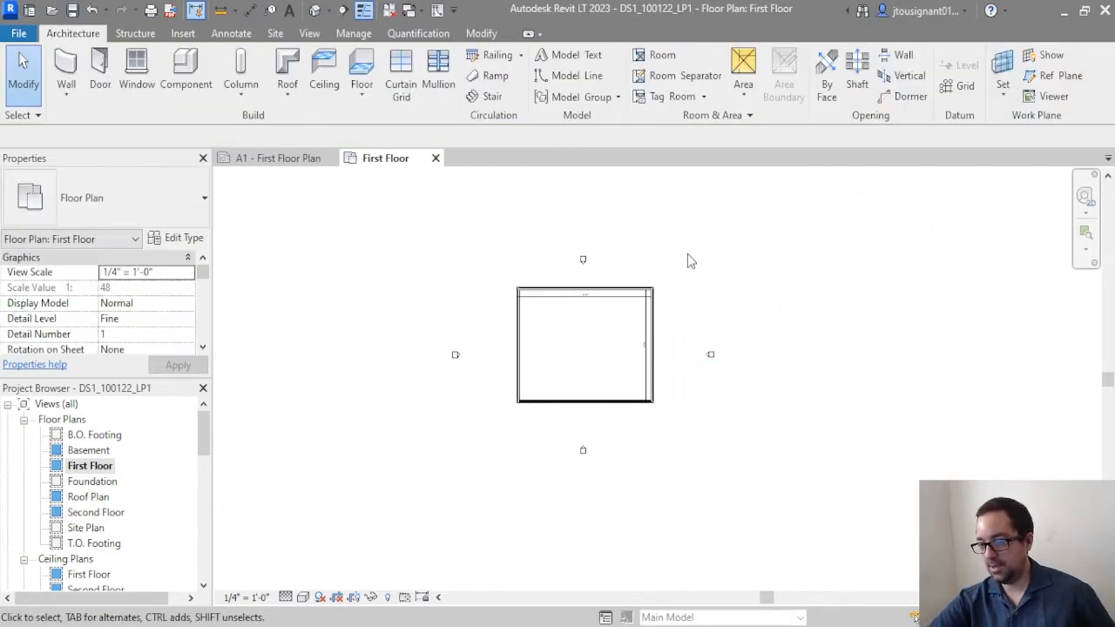
# Step: Examine the north elevation marker's view line and how the relocated walls sit between the elevation markers
pyautogui.scroll(3, 585, 276)
pyautogui.click(583, 251)
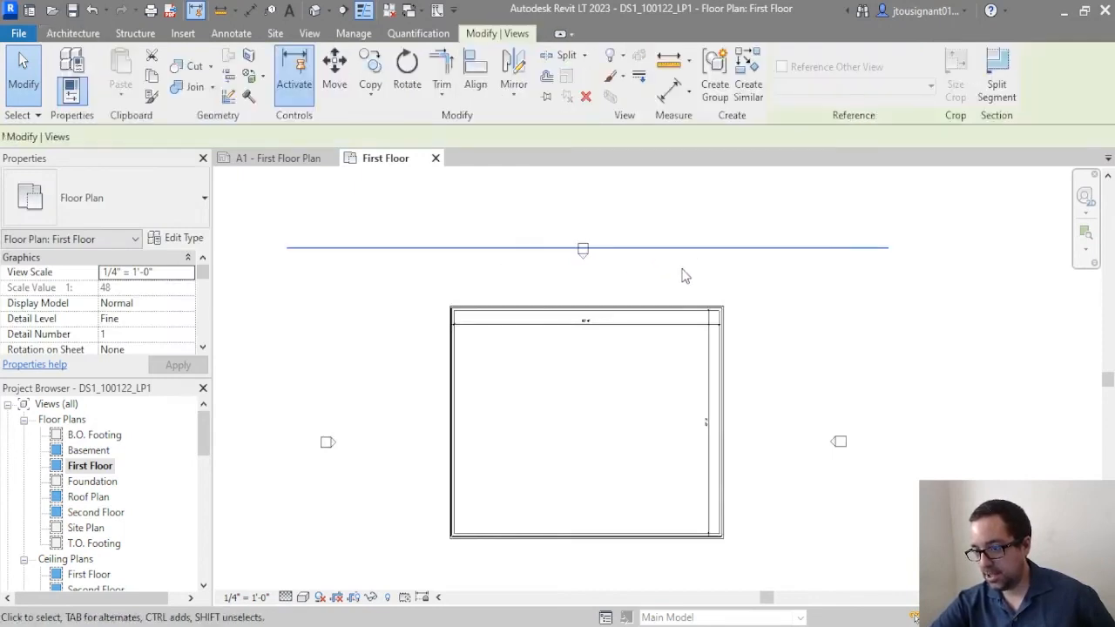
pyautogui.scroll(-3, 647, 275)
pyautogui.click(767, 292)
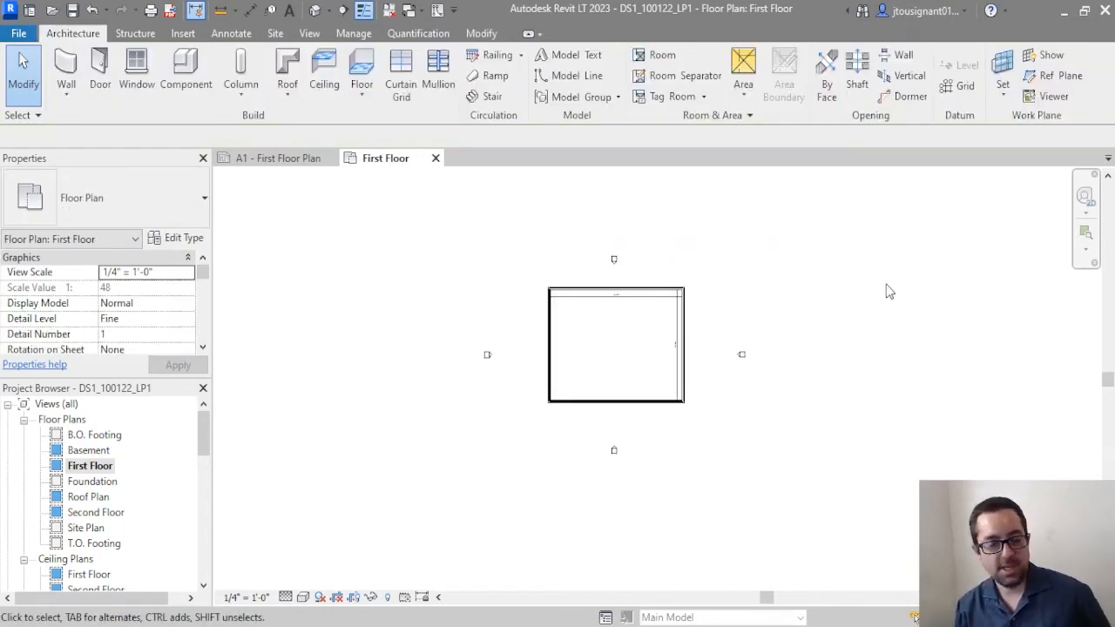
pyautogui.scroll(2, 675, 310)
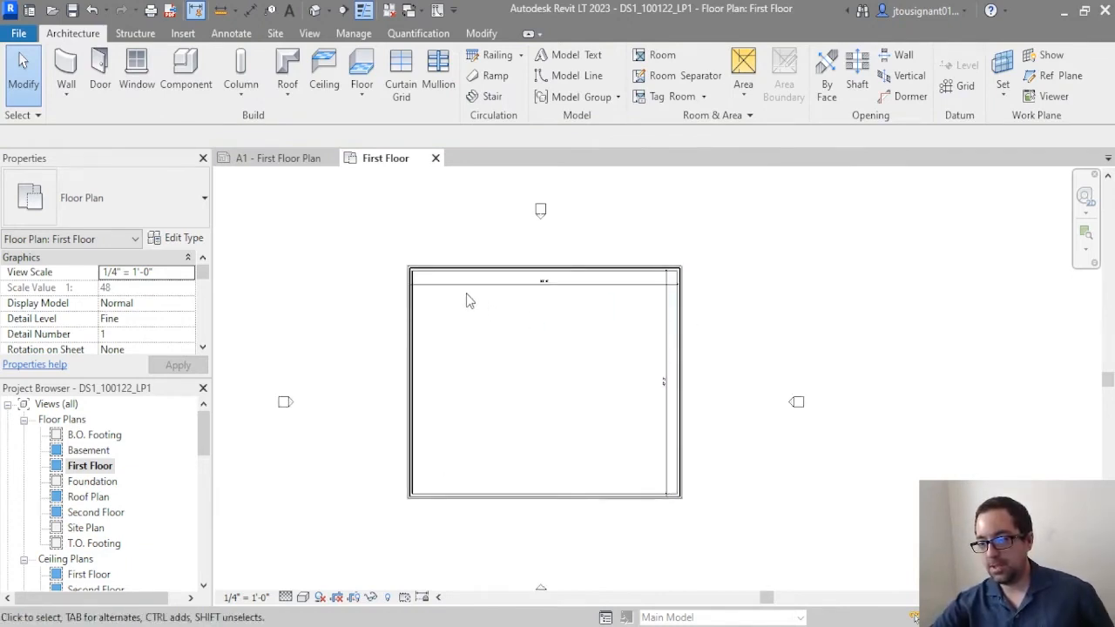
pyautogui.scroll(2, 446, 282)
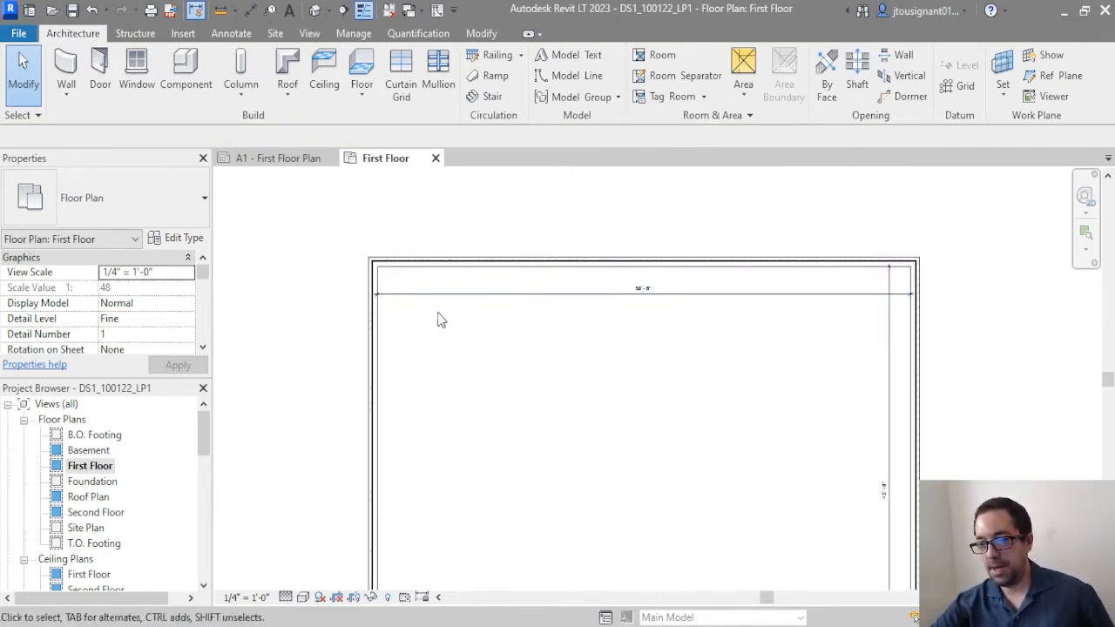
pyautogui.moveTo(438, 318); pyautogui.dragTo(478, 294, button='middle')
pyautogui.scroll(-1, 478, 295)
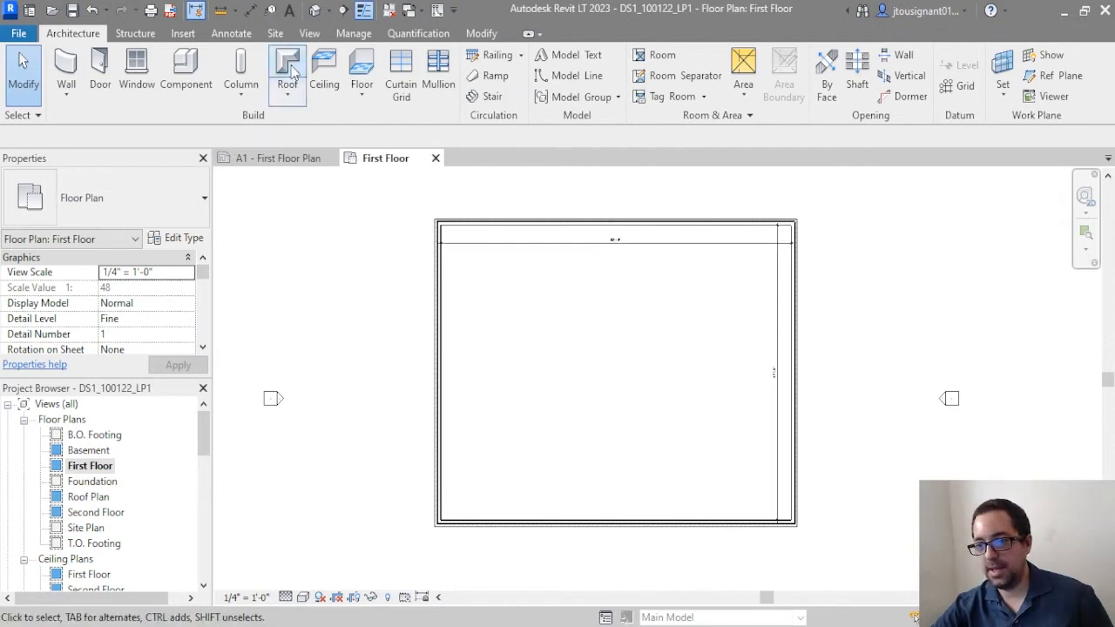
# Step: Start a floor boundary on the First Floor level using the floor type Wood Joist 10" - Ceramic Tile
pyautogui.click(324, 70)
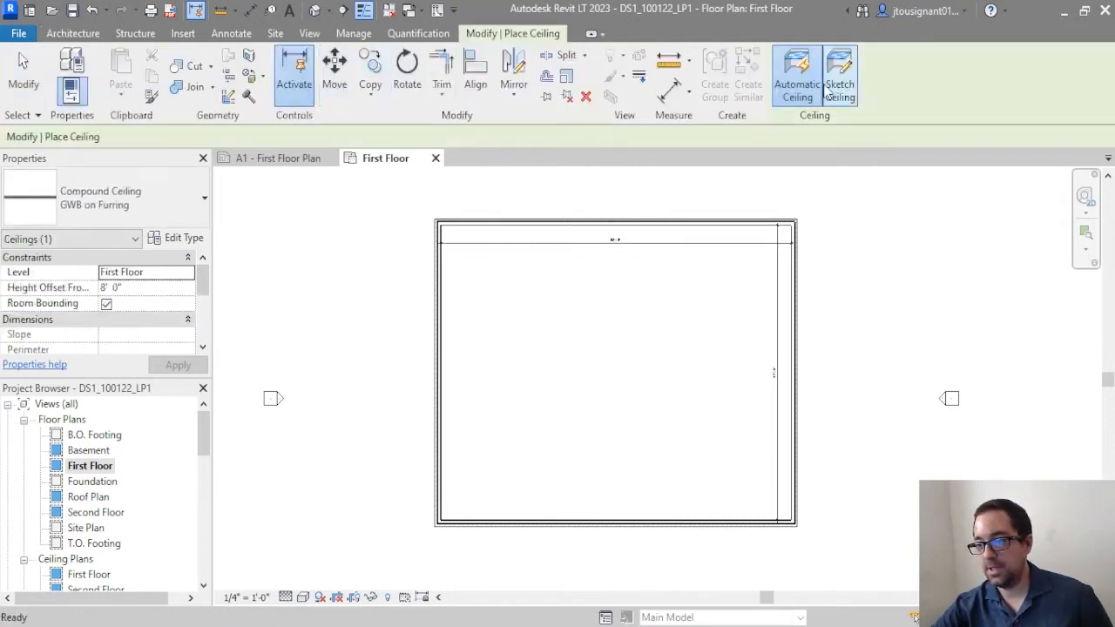
pyautogui.click(19, 83)
pyautogui.click(361, 74)
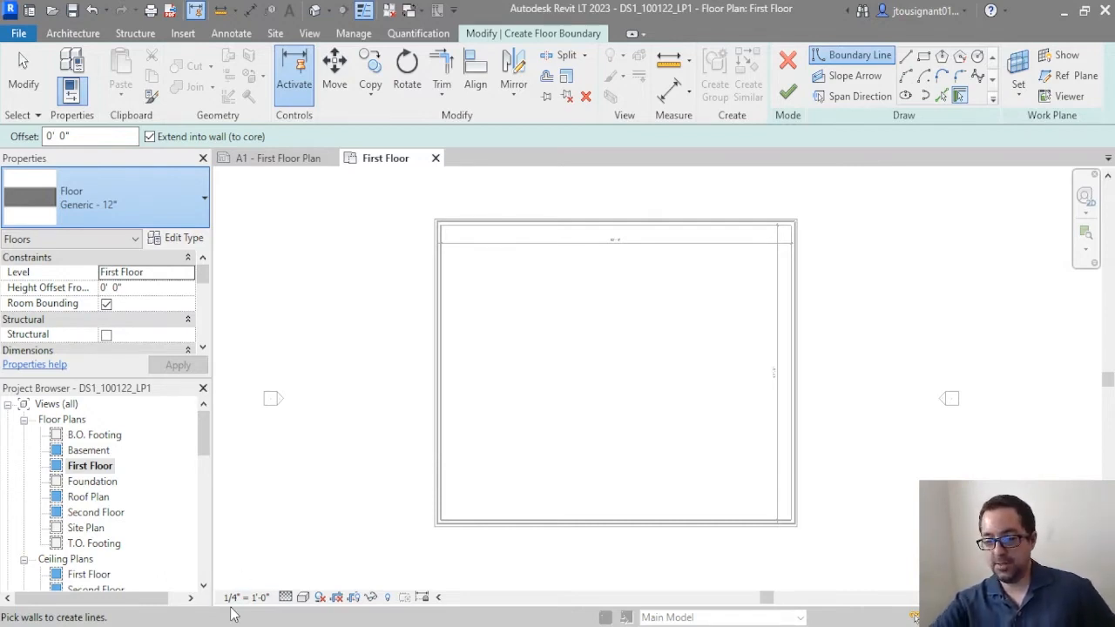
pyautogui.click(186, 240)
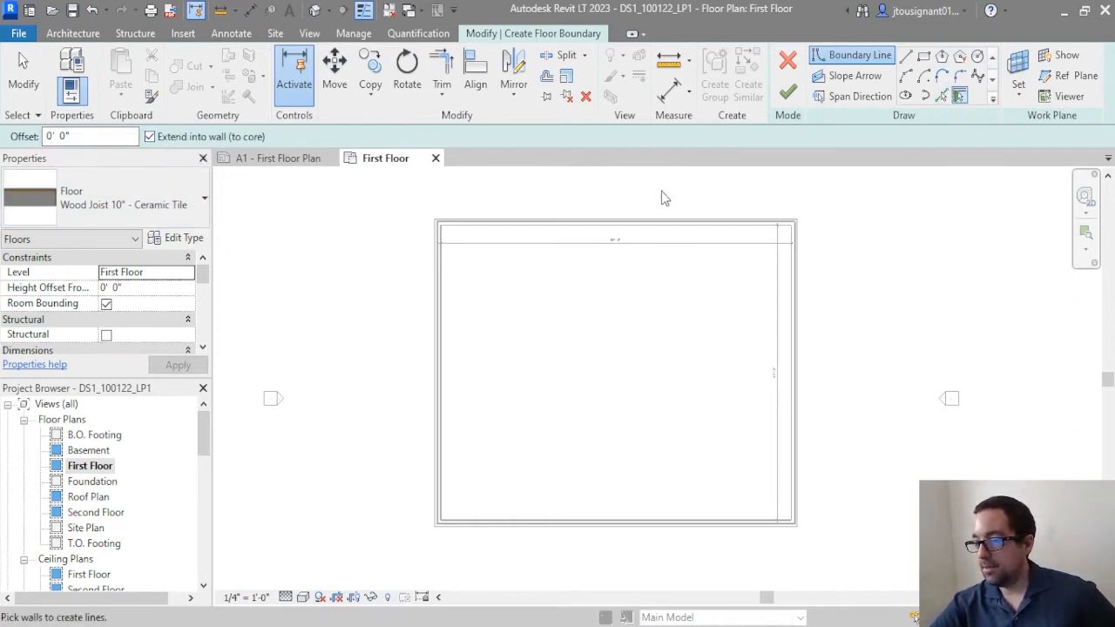
# Step: Create the first floor boundary line from the north exterior wall, extended into the wall core with a 0' 0" offset
pyautogui.scroll(2, 655, 225)
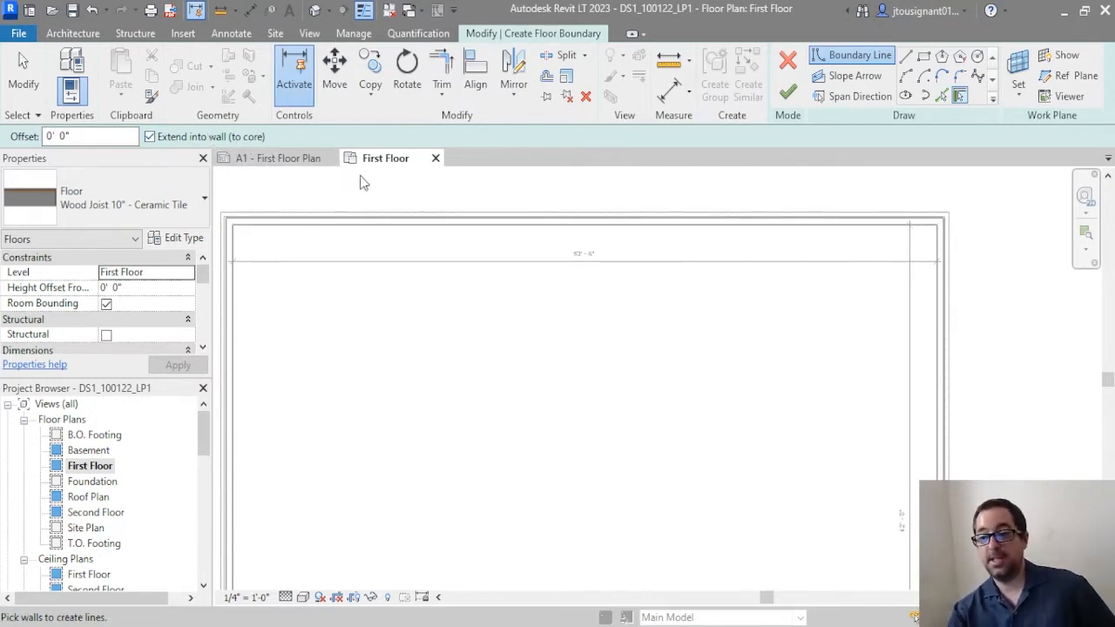
pyautogui.scroll(3, 474, 192)
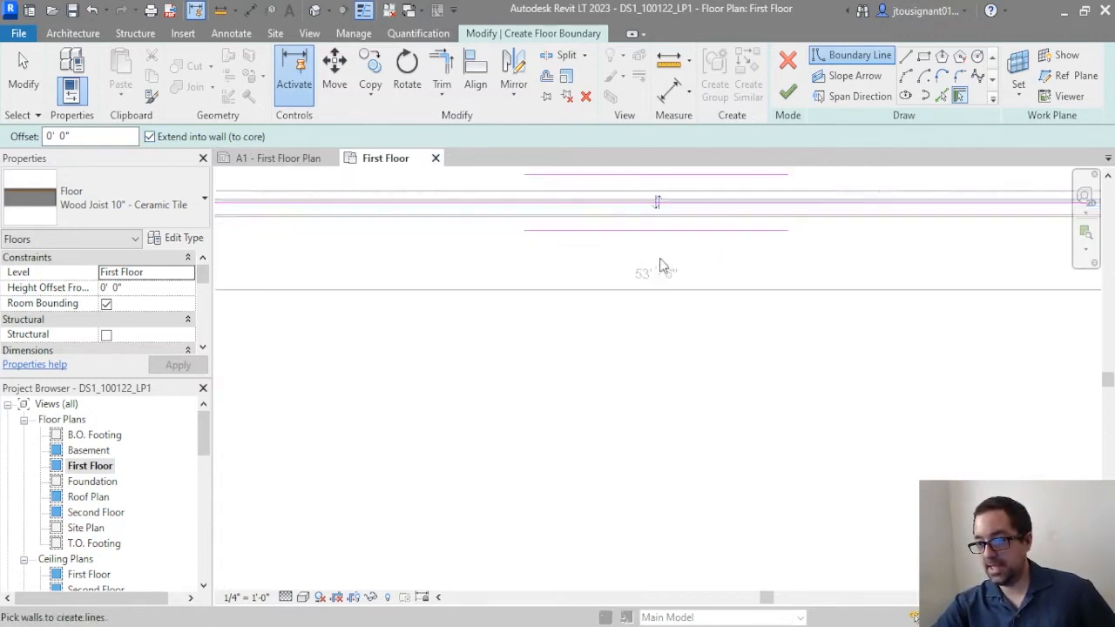
pyautogui.moveTo(659, 266); pyautogui.dragTo(546, 320, button='middle')
pyautogui.scroll(2, 453, 277)
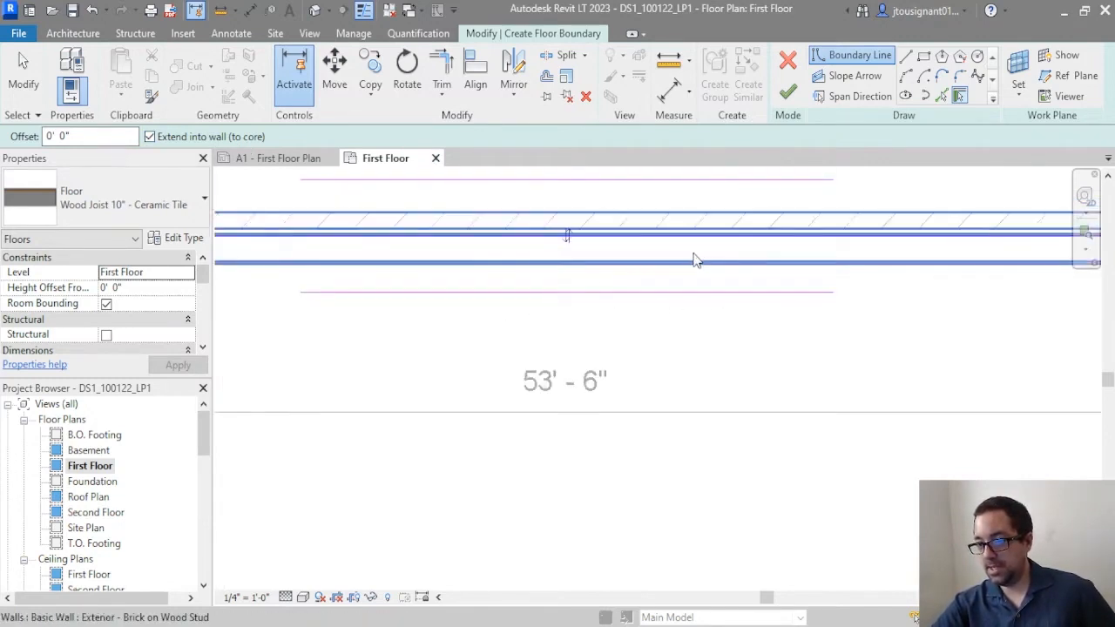
# Step: Examine where the boundary line lies within the north wall's layers, along its length and at the northeast corner
pyautogui.scroll(2, 862, 294)
pyautogui.moveTo(863, 294); pyautogui.dragTo(757, 411, button='middle')
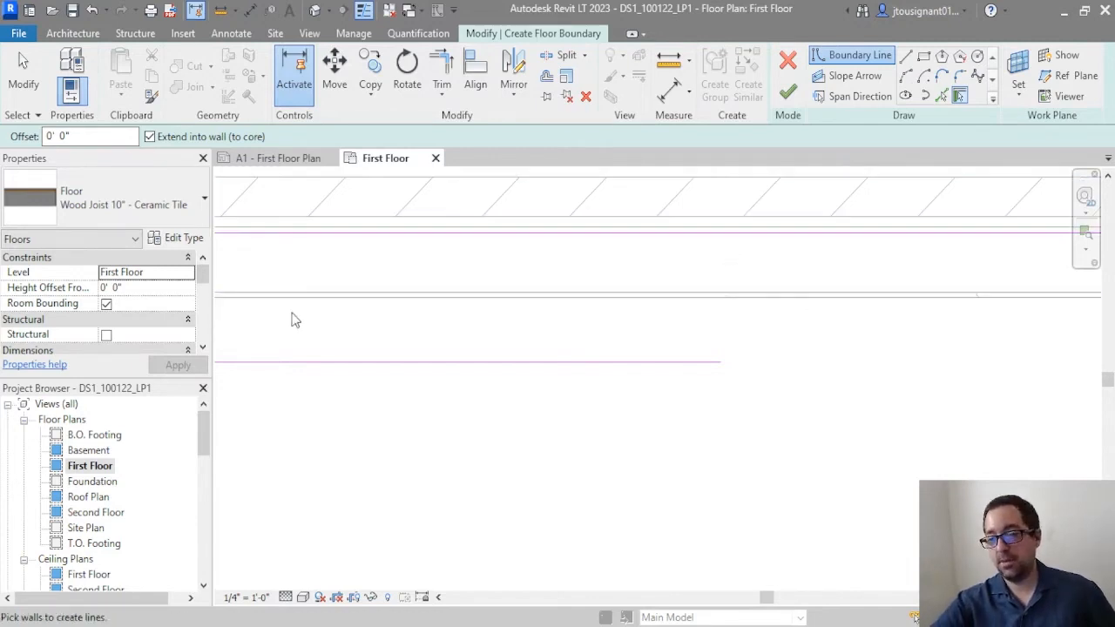
pyautogui.scroll(-2, 509, 380)
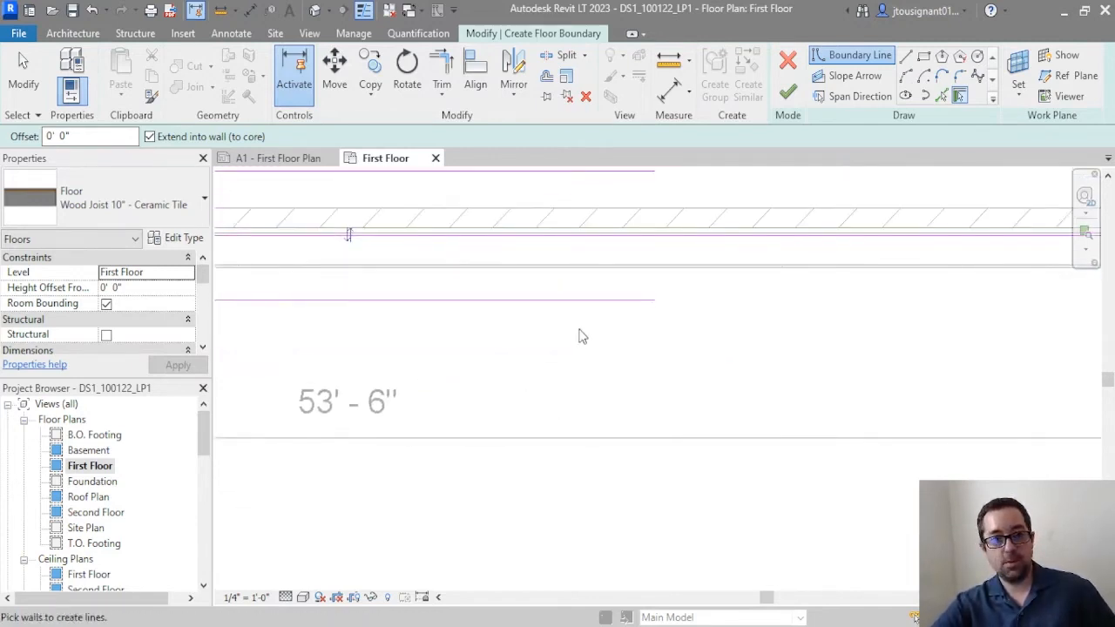
pyautogui.scroll(-3, 614, 277)
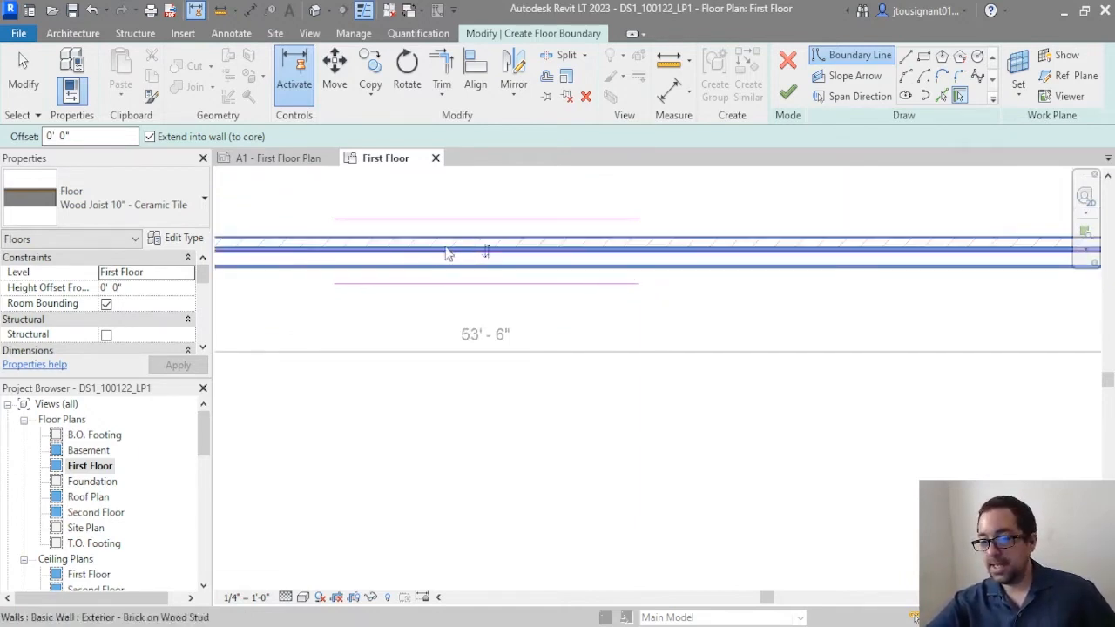
pyautogui.scroll(-1, 516, 248)
pyautogui.scroll(-2, 516, 249)
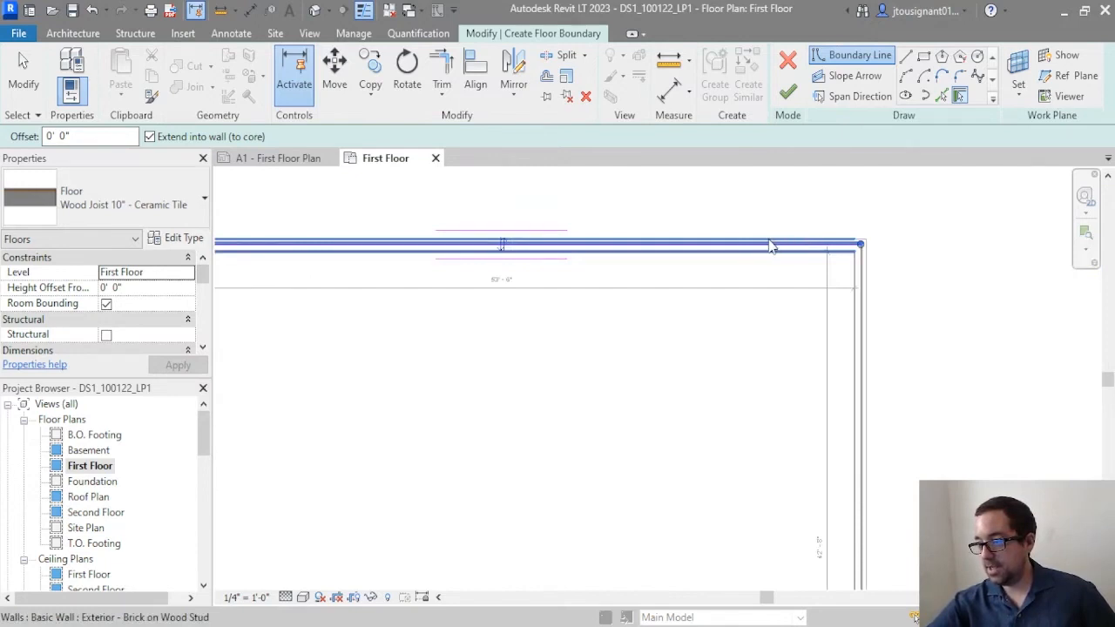
pyautogui.scroll(3, 822, 255)
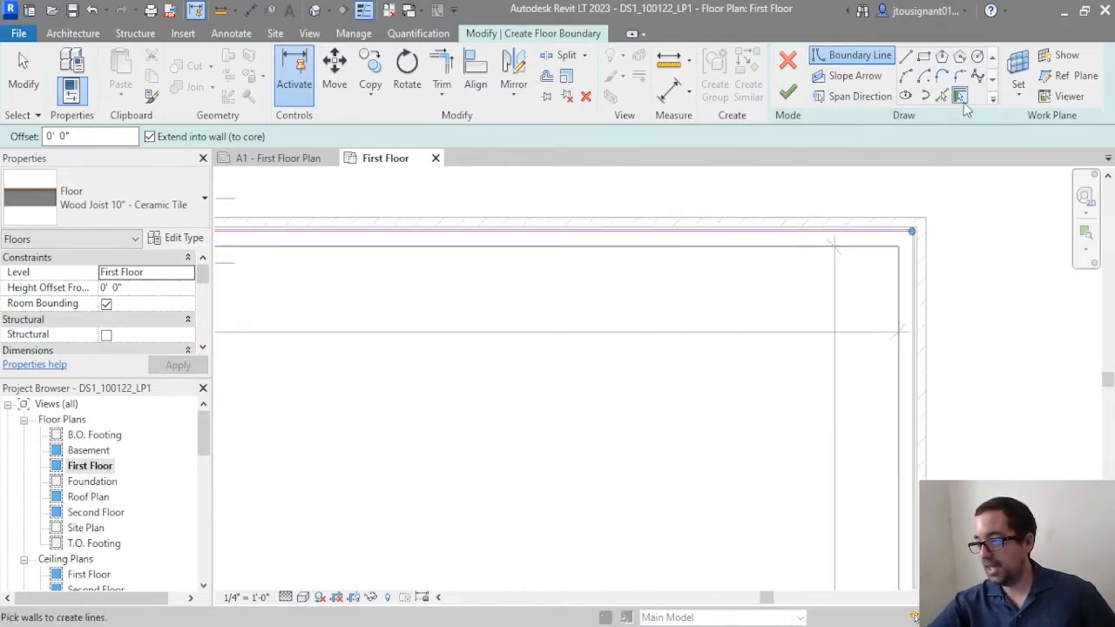
pyautogui.press('Escape')
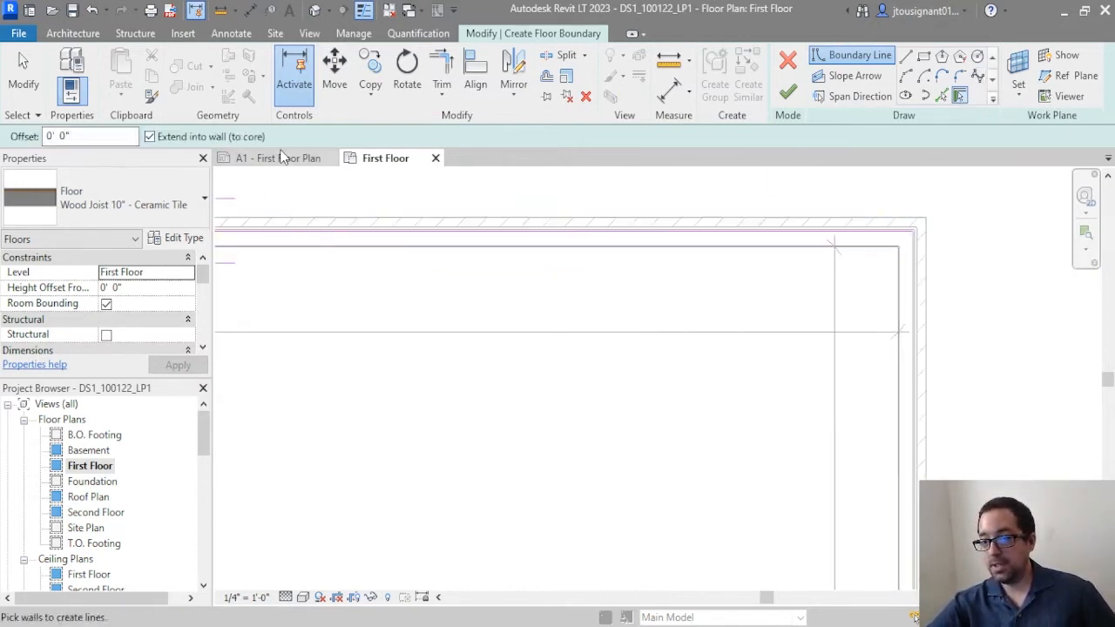
pyautogui.scroll(4, 900, 211)
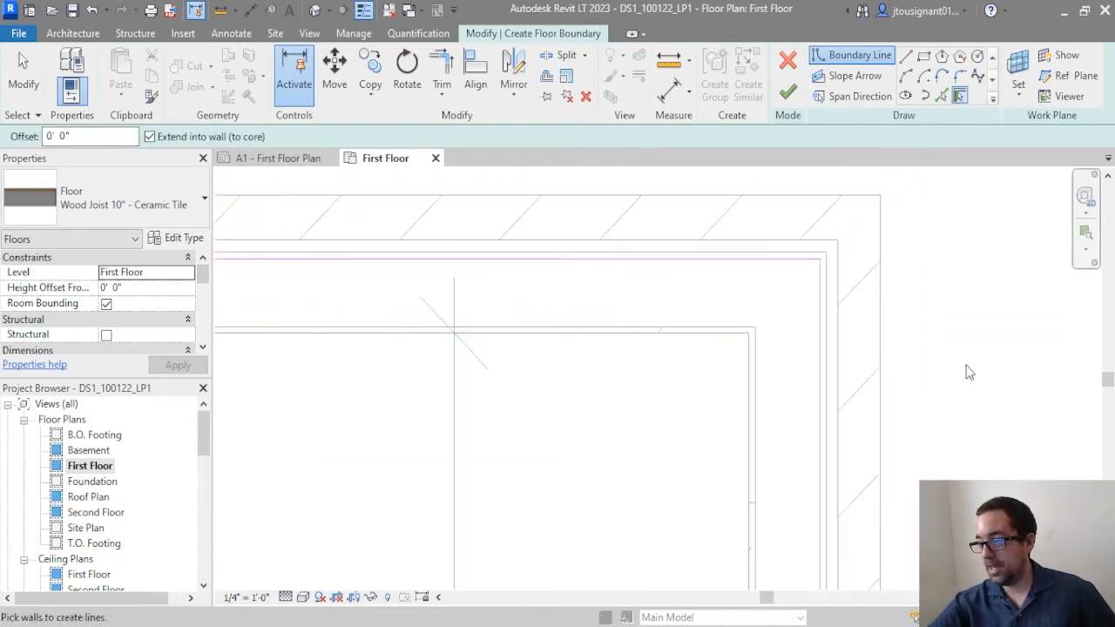
pyautogui.scroll(-3, 943, 257)
pyautogui.scroll(-2, 974, 280)
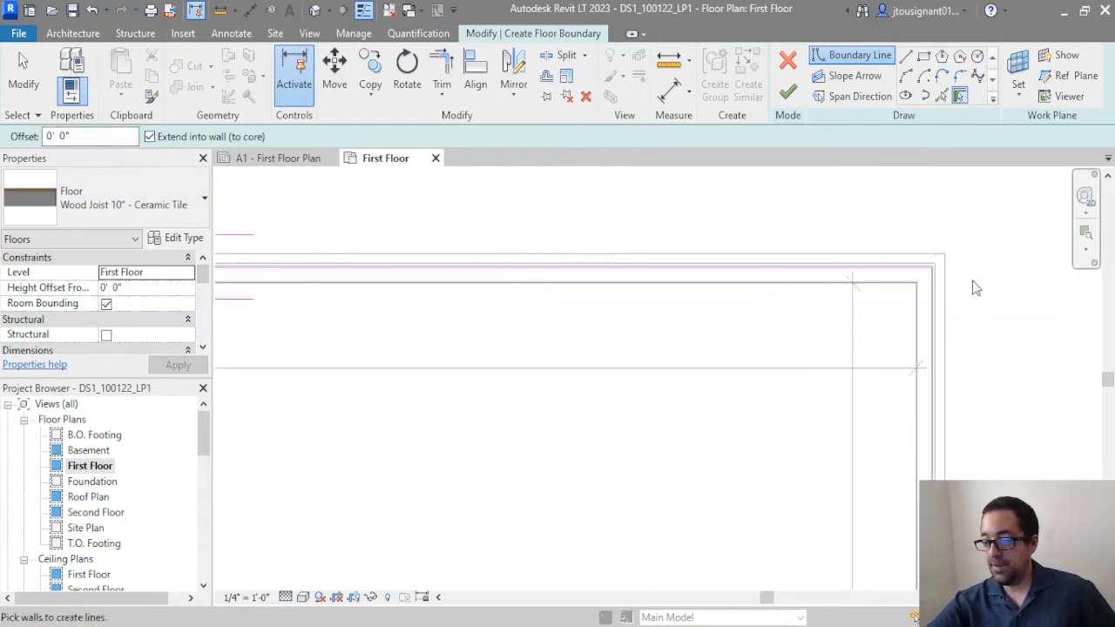
pyautogui.scroll(-2, 965, 304)
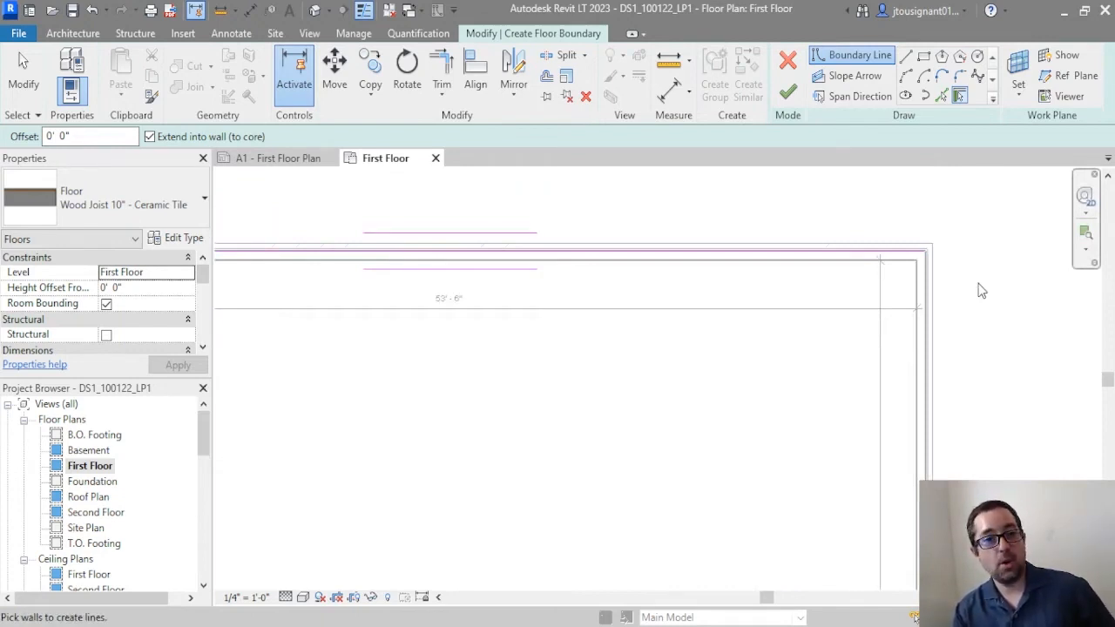
# Step: Add the east, south and west exterior walls to the floor boundary to close the loop, and finish the floor
pyautogui.click(933, 340)
pyautogui.scroll(-2, 751, 415)
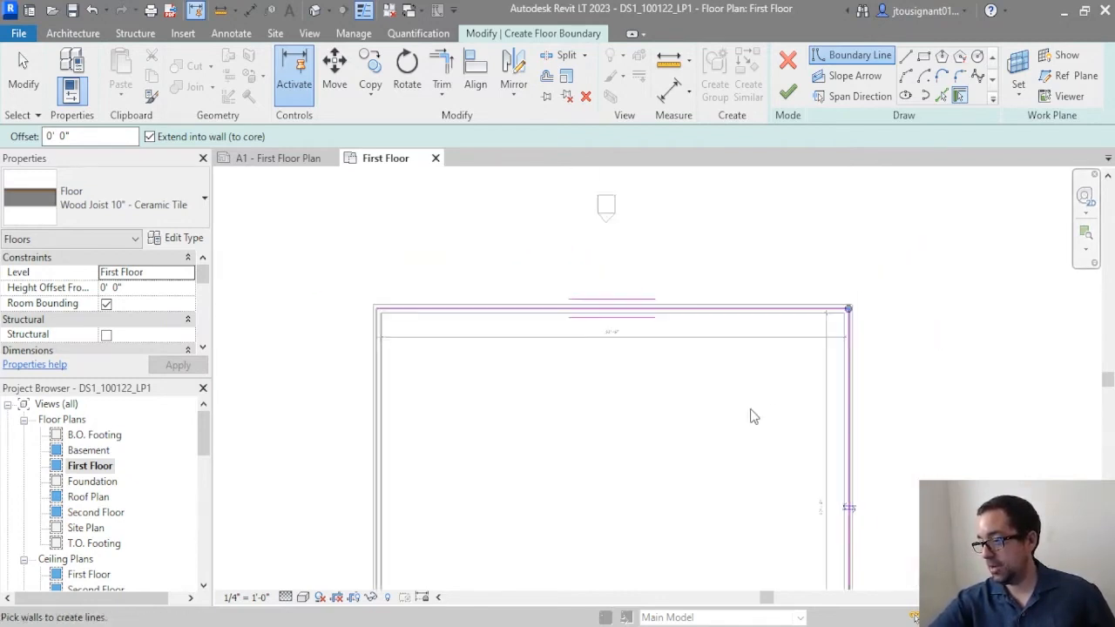
pyautogui.moveTo(752, 416); pyautogui.dragTo(697, 316, button='middle')
pyautogui.click(697, 543)
pyautogui.click(373, 392)
pyautogui.moveTo(537, 279); pyautogui.dragTo(490, 358, button='middle')
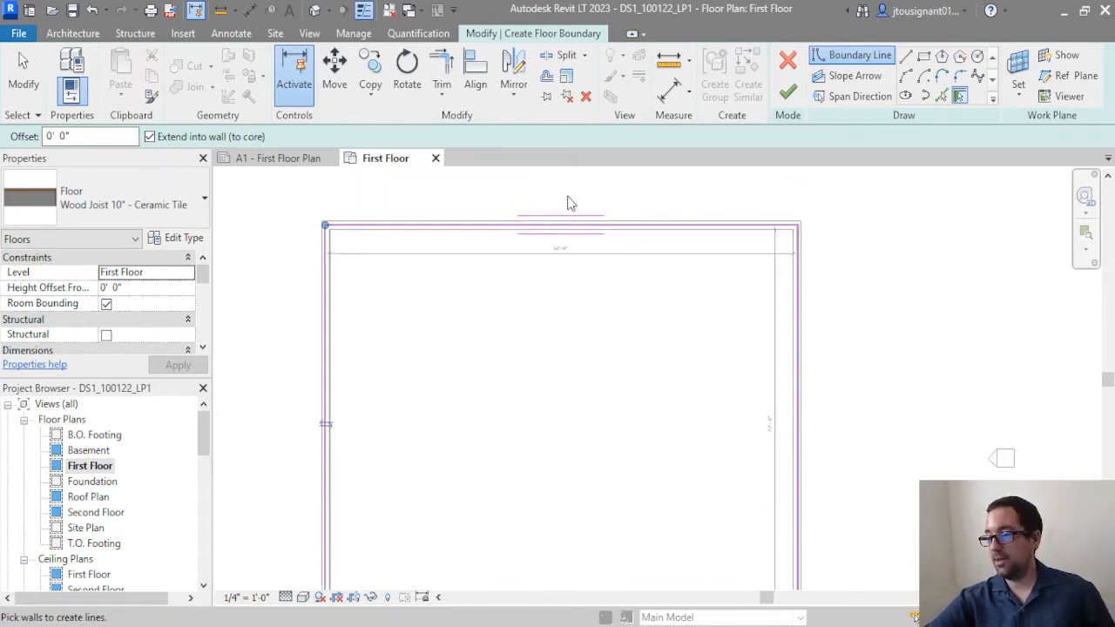
pyautogui.scroll(-2, 529, 261)
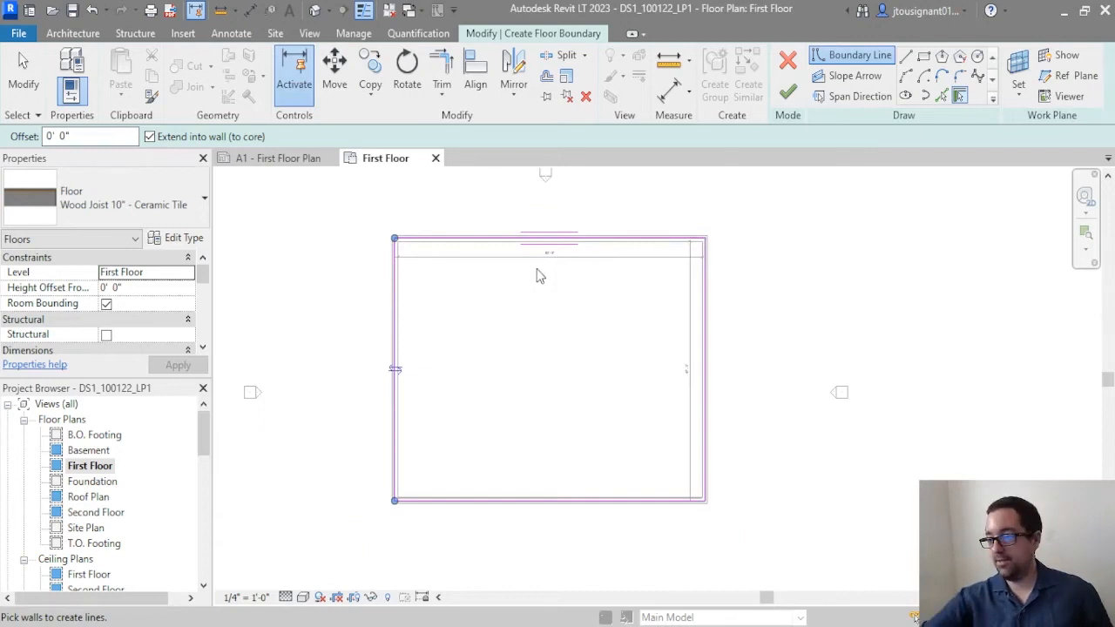
pyautogui.click(787, 92)
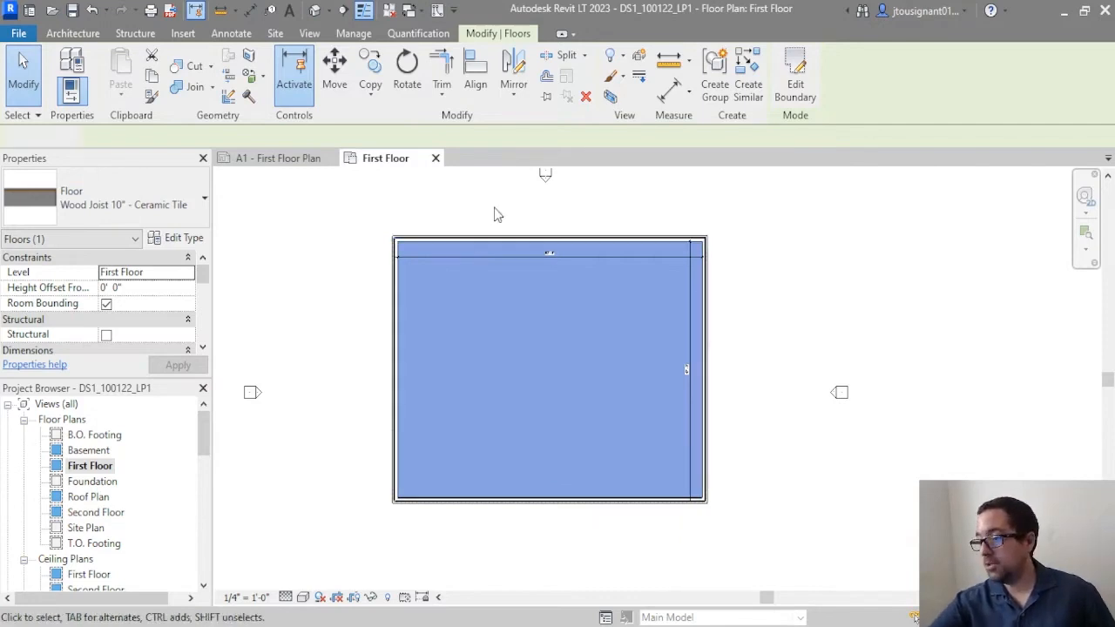
# Step: Create a building section cutting vertically through the north exterior wall, looking east, on the First Floor plan
pyautogui.click(400, 225)
pyautogui.scroll(3, 427, 234)
pyautogui.scroll(1, 428, 233)
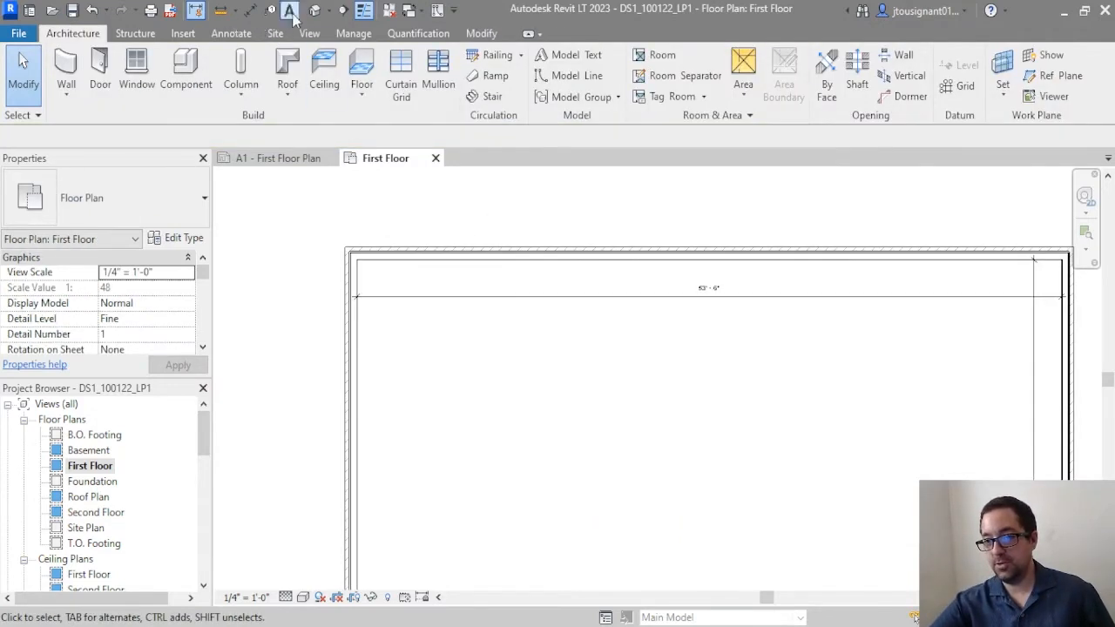
pyautogui.click(343, 10)
pyautogui.scroll(-2, 517, 287)
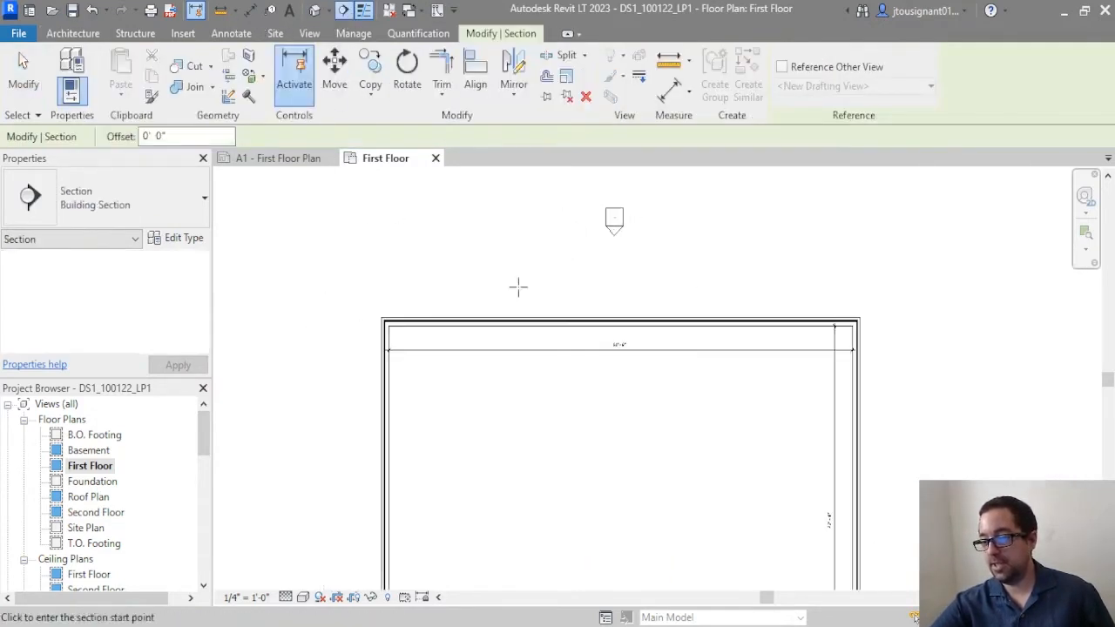
pyautogui.click(511, 247)
pyautogui.click(513, 391)
pyautogui.press('Escape')
pyautogui.press('Escape')
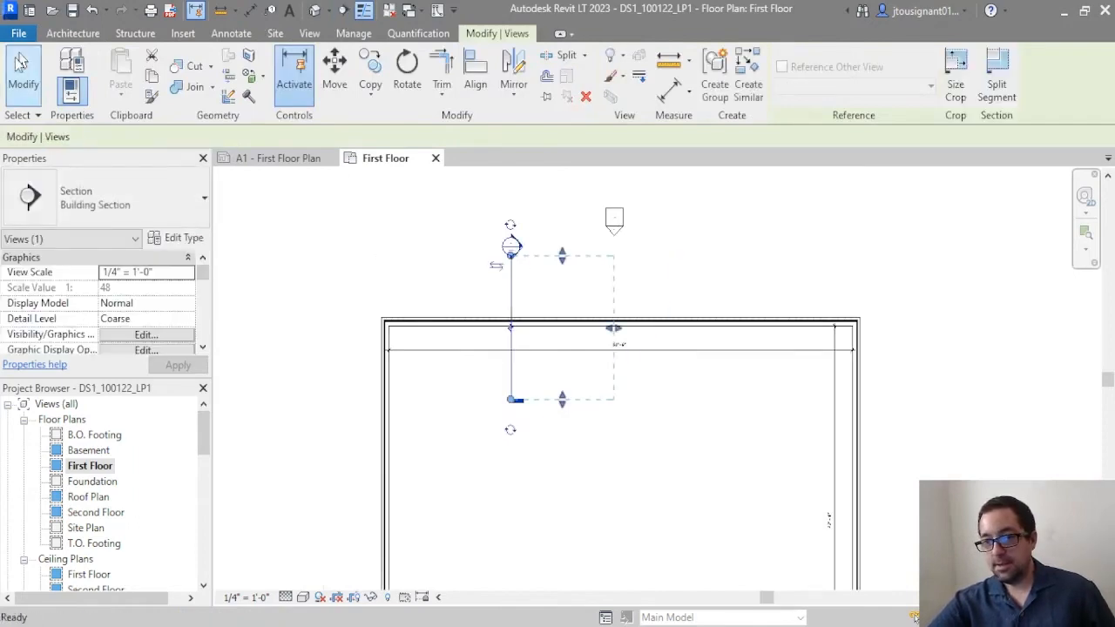
# Step: Open the new section view and set its detail level to Medium to show the wall and floor layers
pyautogui.doubleClick(512, 247)
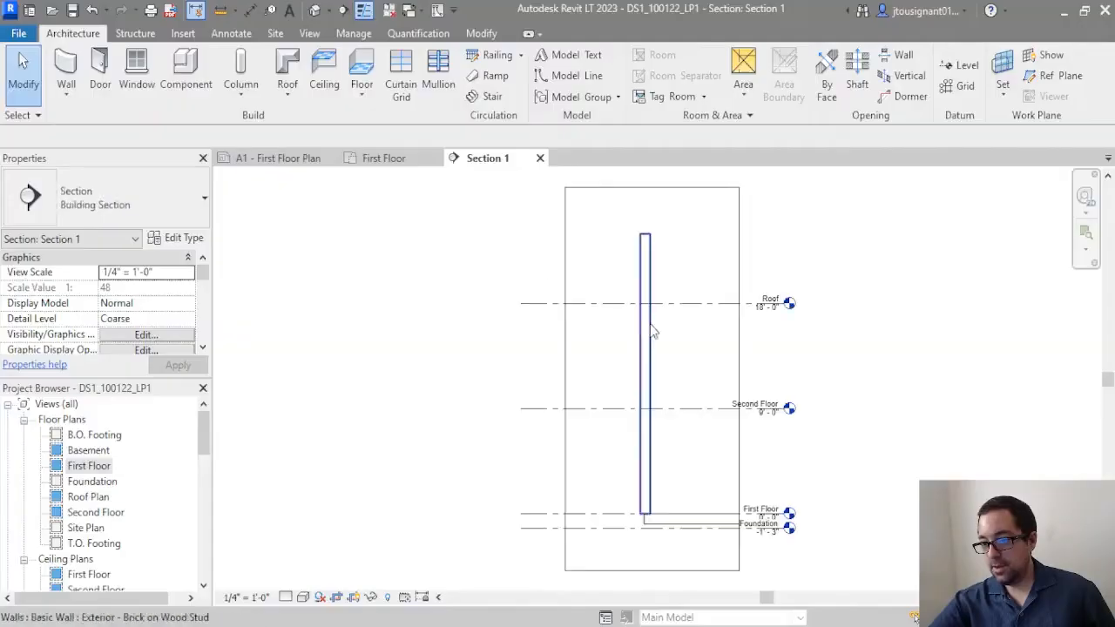
pyautogui.scroll(3, 658, 452)
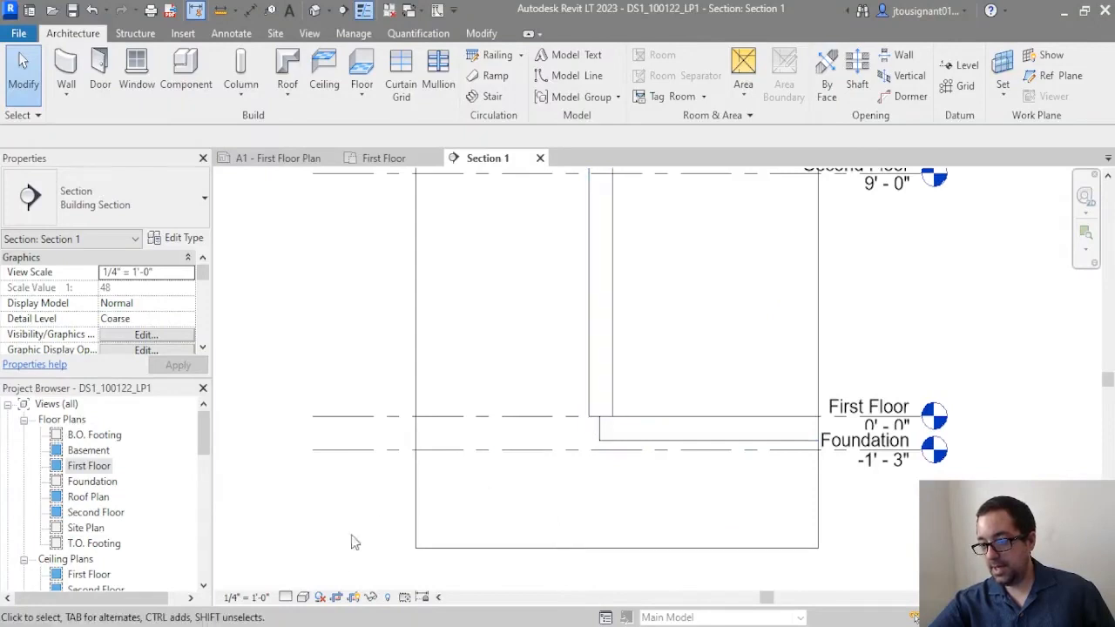
pyautogui.click(285, 597)
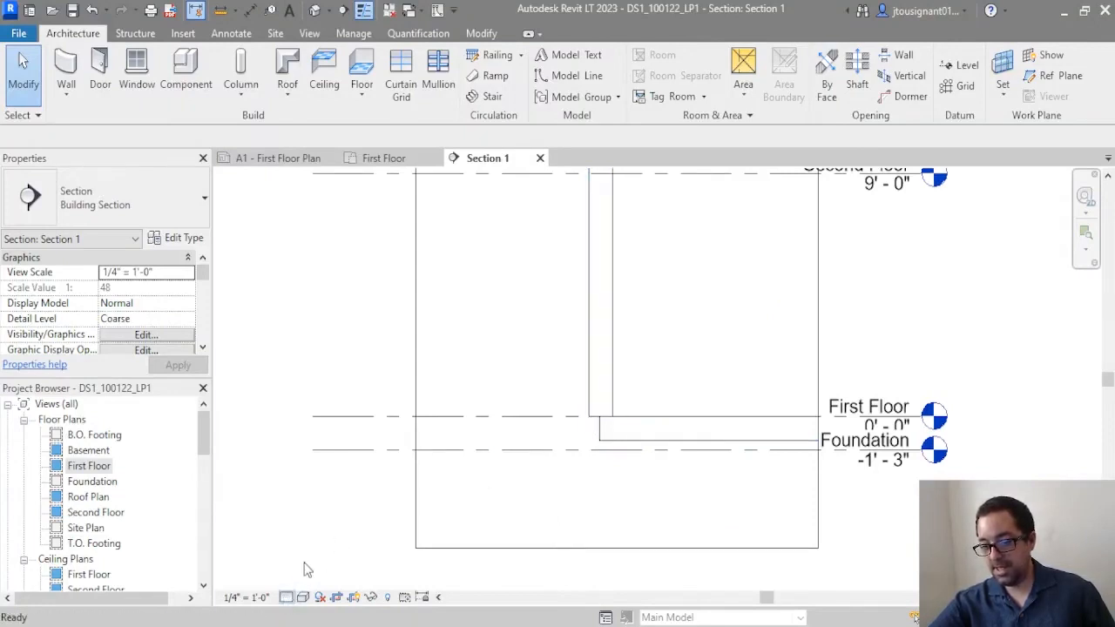
pyautogui.click(304, 567)
pyautogui.scroll(5, 607, 466)
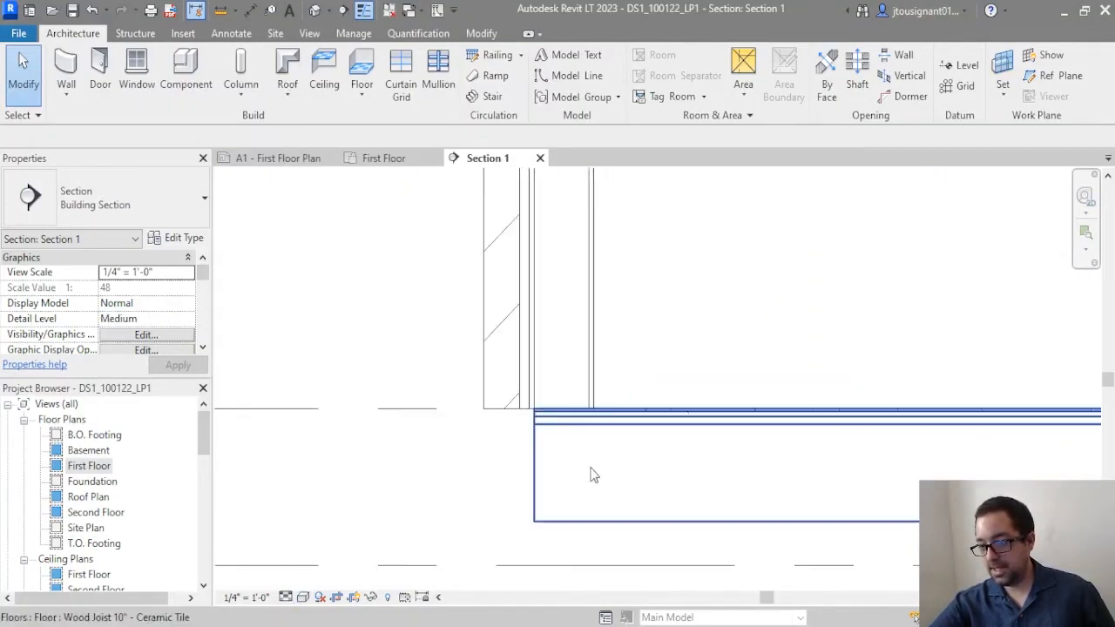
# Step: Examine the joint between the north exterior wall's base and the edge of the wood joist floor, selecting each element in turn
pyautogui.scroll(3, 511, 336)
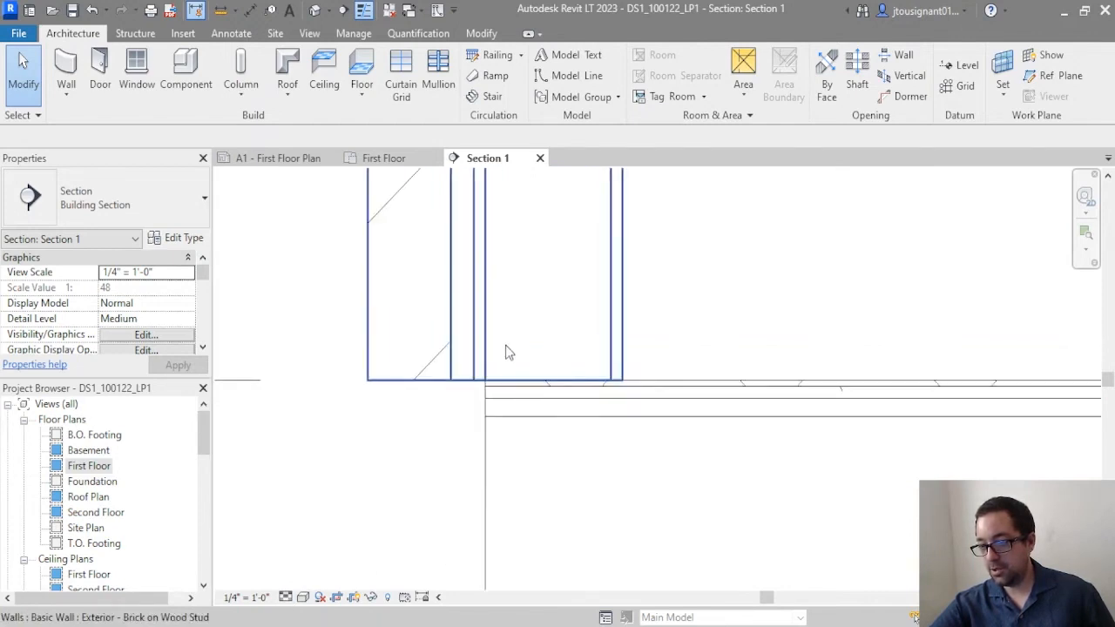
pyautogui.click(505, 344)
pyautogui.scroll(2, 489, 382)
pyautogui.scroll(1, 488, 381)
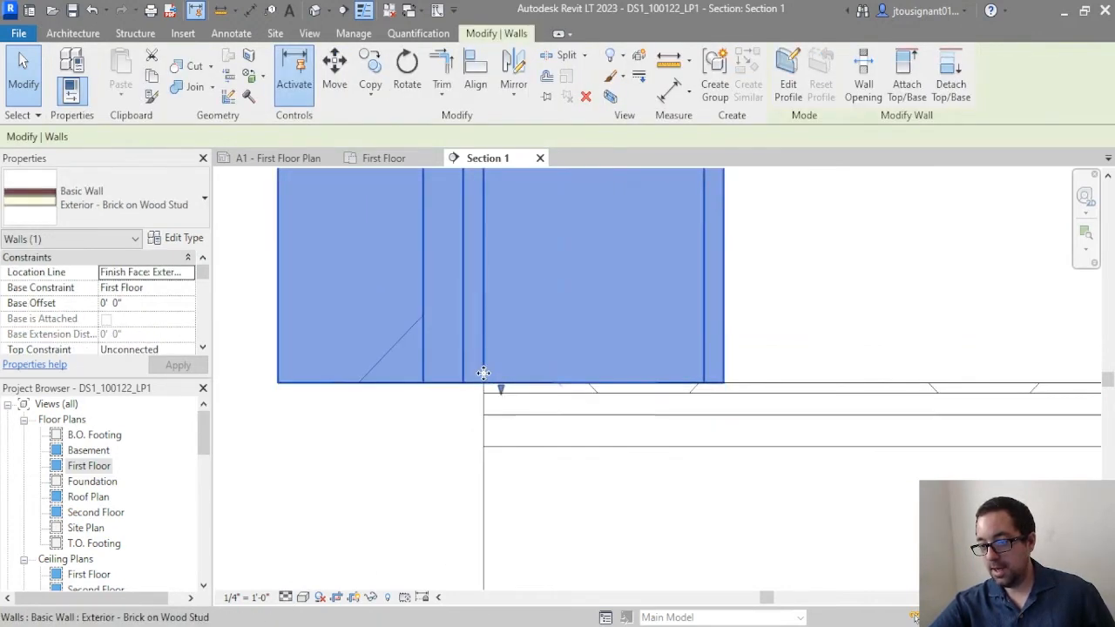
pyautogui.scroll(-5, 493, 409)
pyautogui.click(494, 411)
pyautogui.scroll(-3, 498, 409)
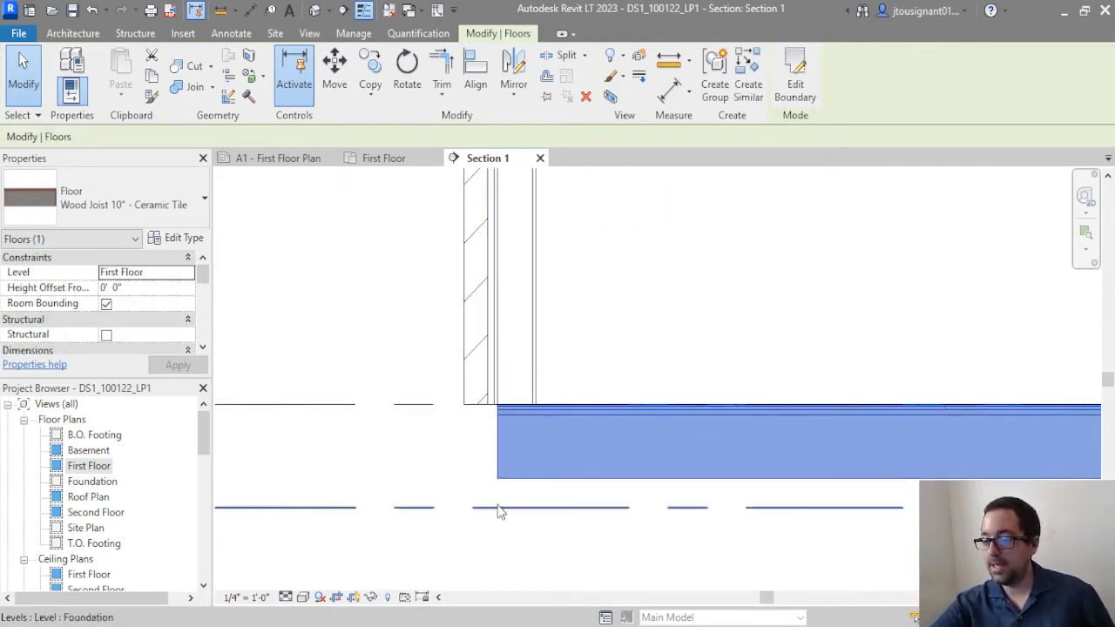
pyautogui.scroll(3, 514, 432)
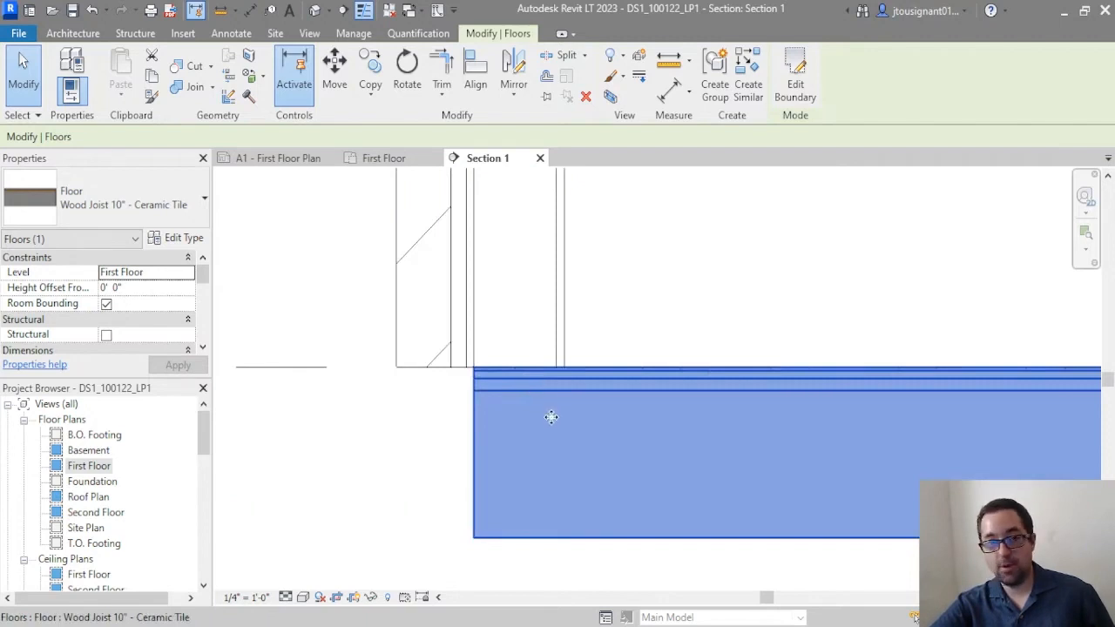
pyautogui.press('Escape')
pyautogui.click(476, 238)
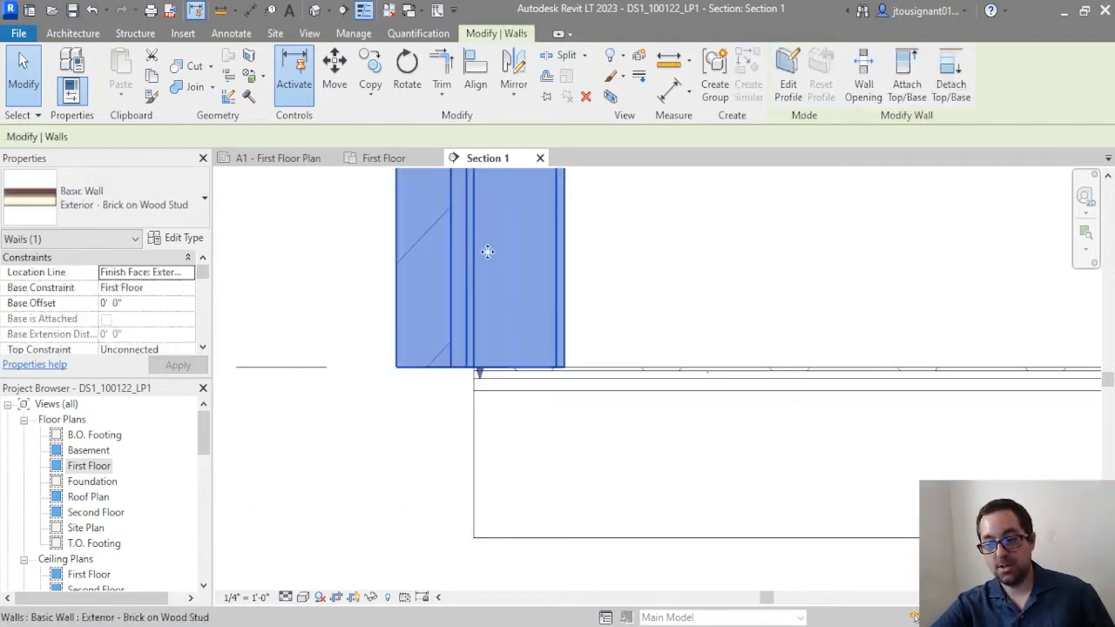
pyautogui.scroll(2, 481, 366)
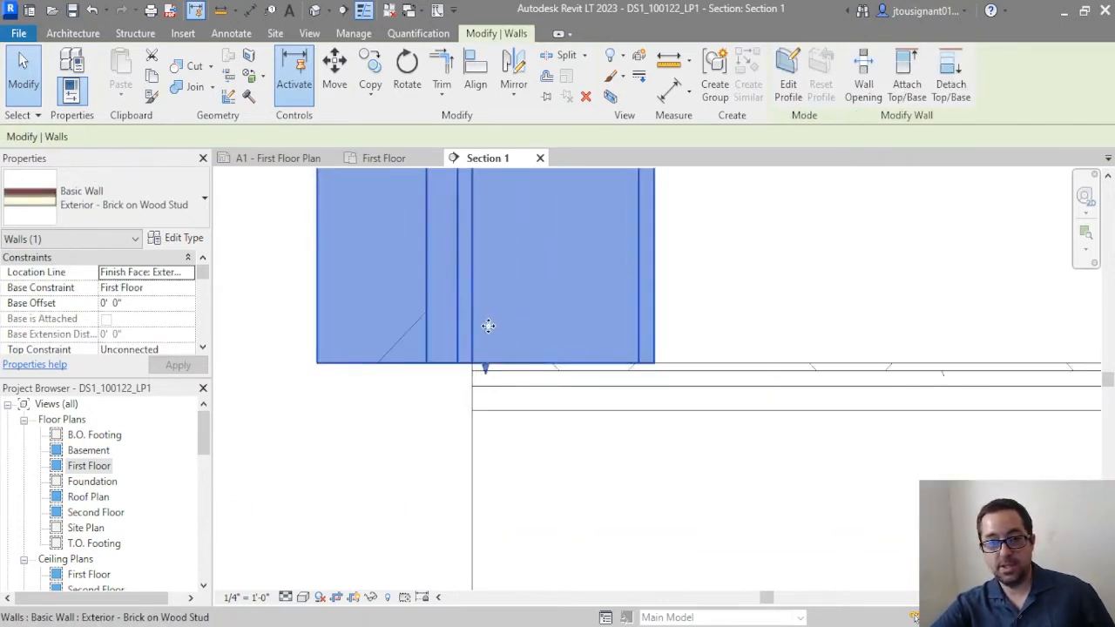
pyautogui.scroll(2, 472, 372)
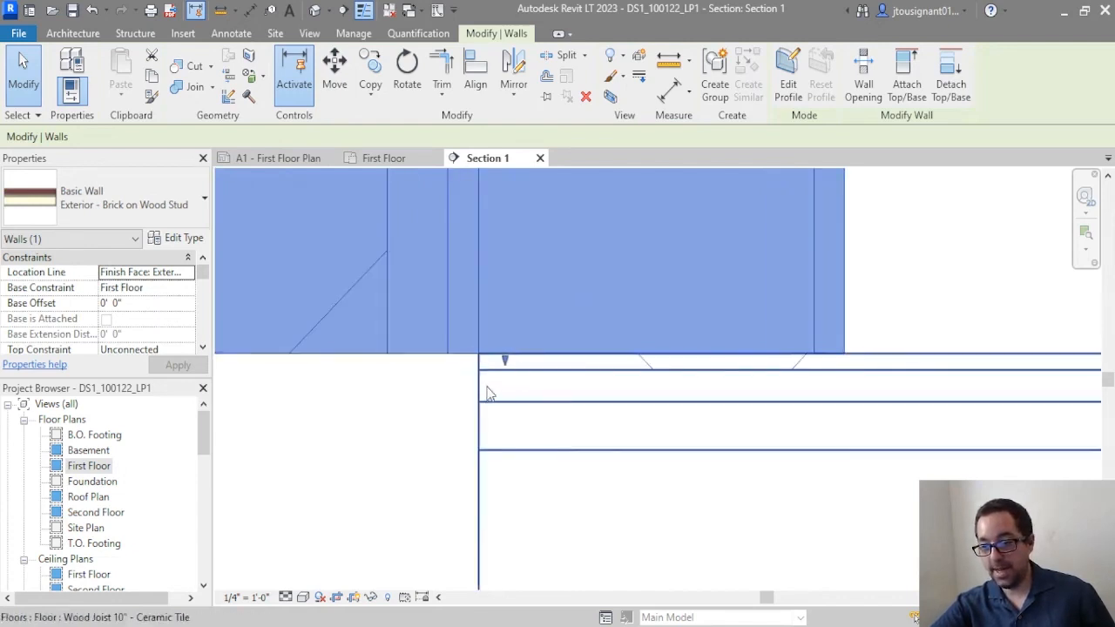
pyautogui.click(485, 391)
pyautogui.scroll(-3, 484, 401)
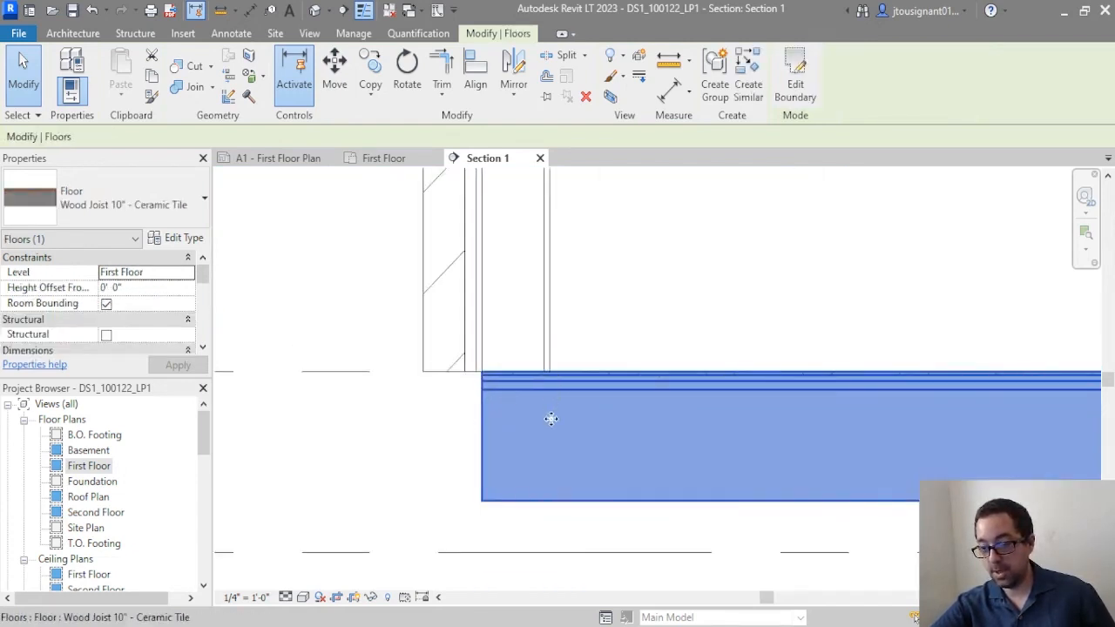
pyautogui.scroll(-2, 499, 431)
pyautogui.scroll(-1, 502, 429)
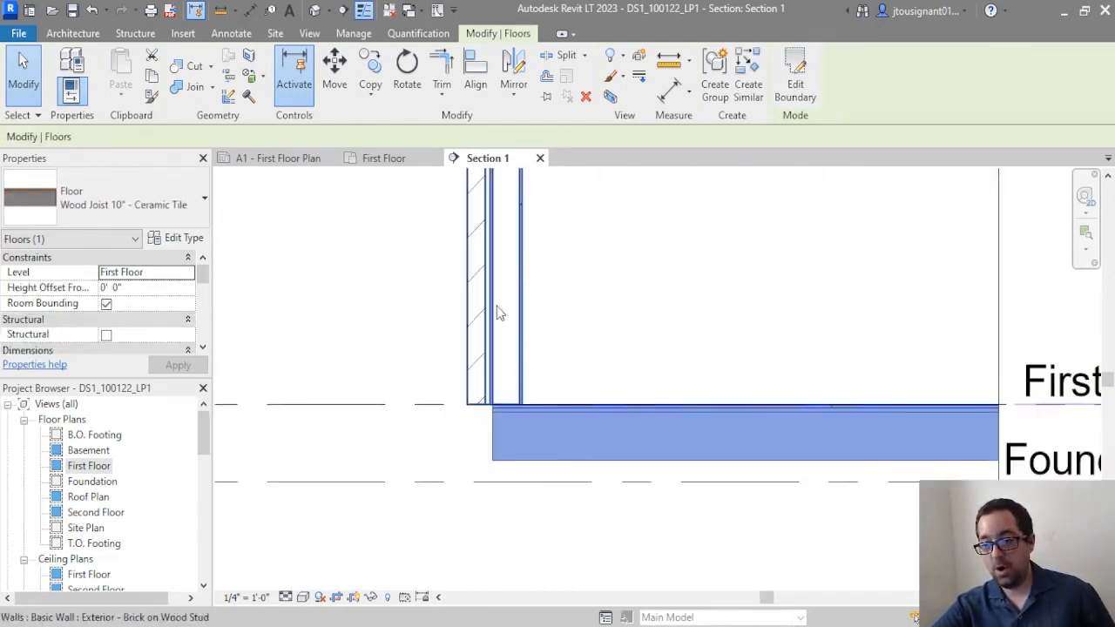
# Step: Move the north exterior wall outward by about 1' 0" in the section, and return to the First Floor plan
pyautogui.click(635, 340)
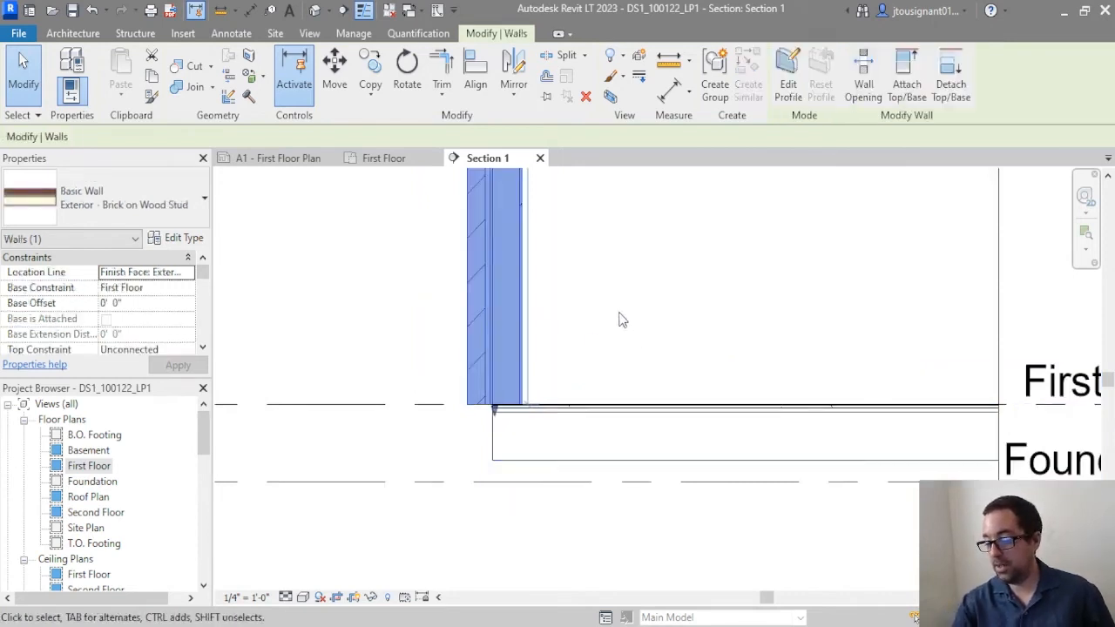
pyautogui.click(331, 80)
pyautogui.click(486, 263)
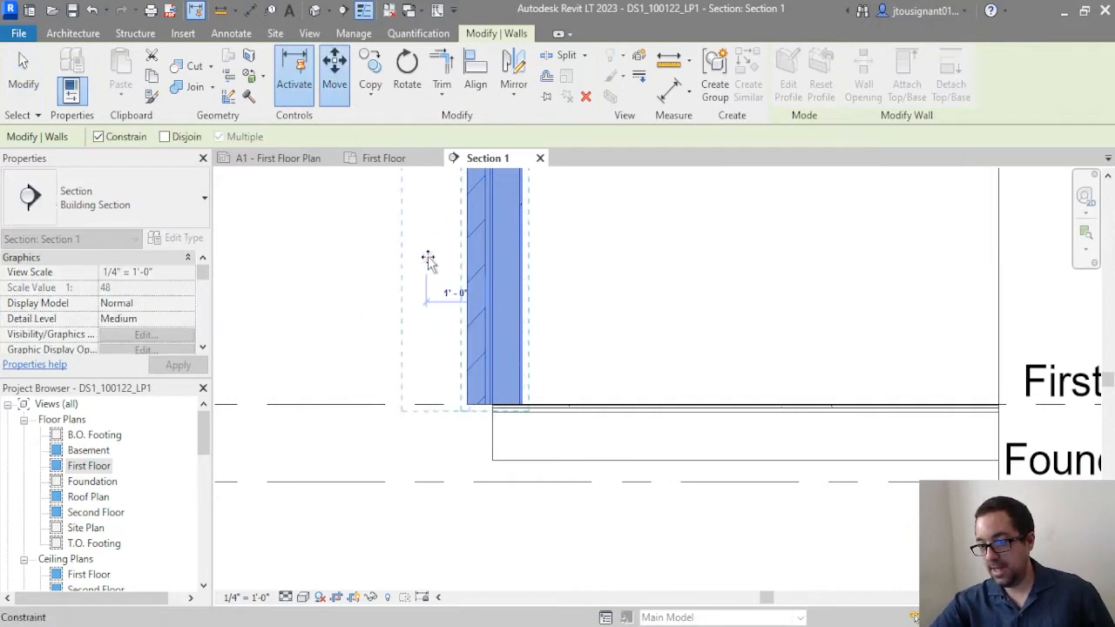
pyautogui.click(421, 256)
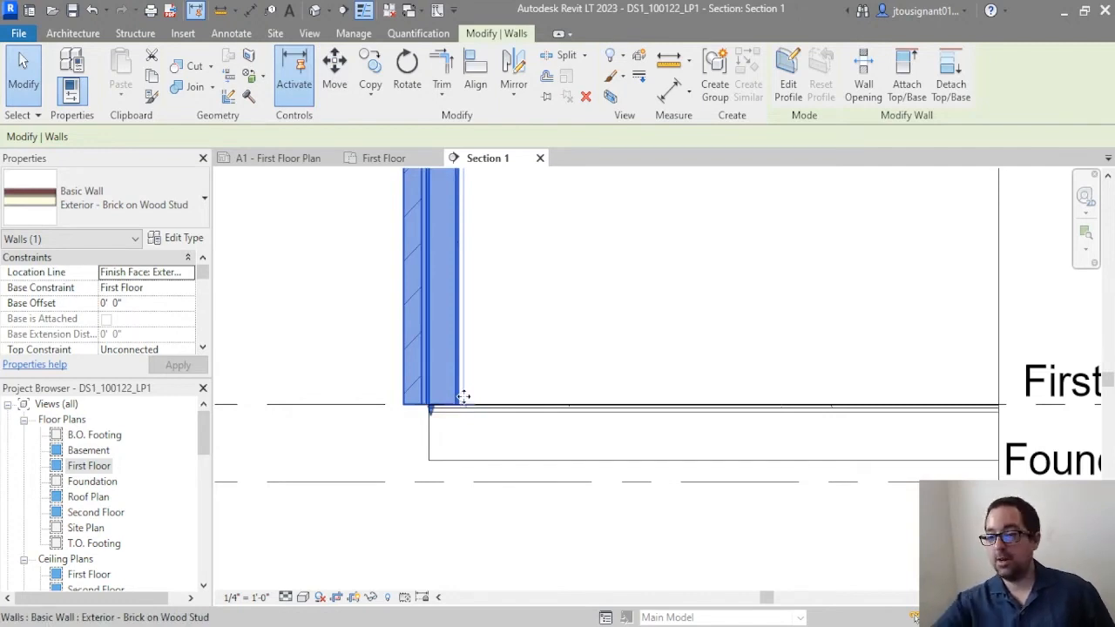
pyautogui.click(529, 573)
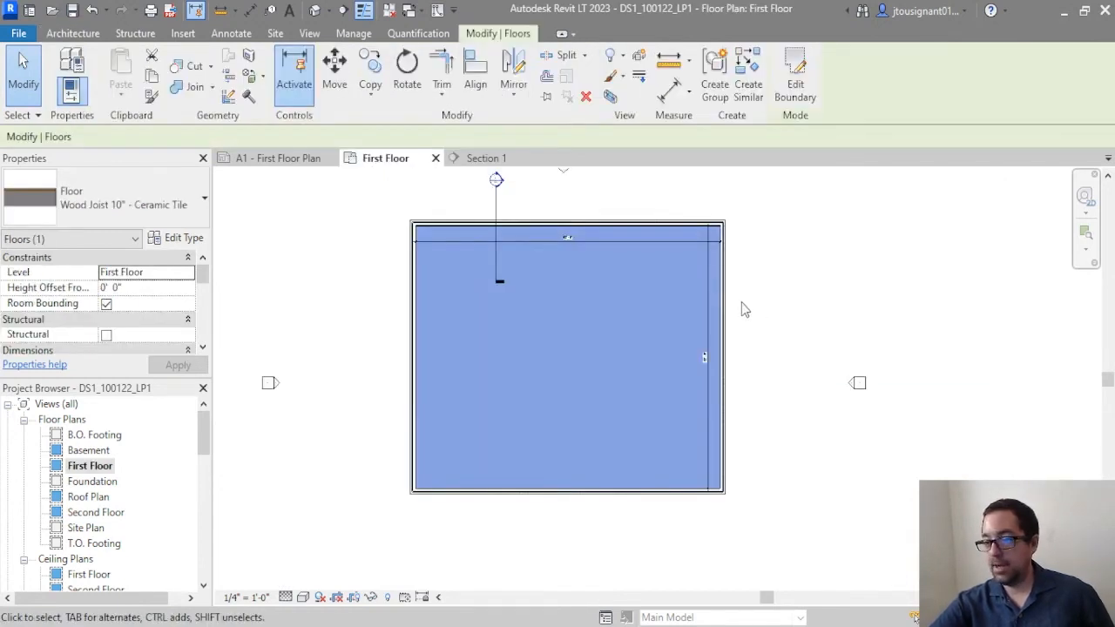
pyautogui.click(791, 262)
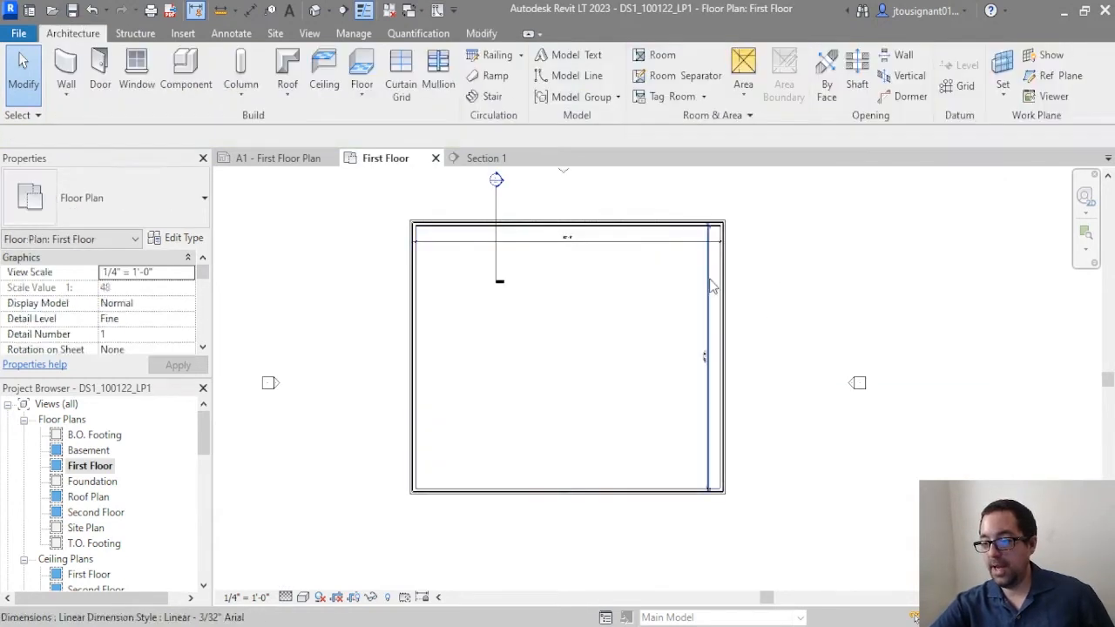
pyautogui.scroll(-2, 567, 319)
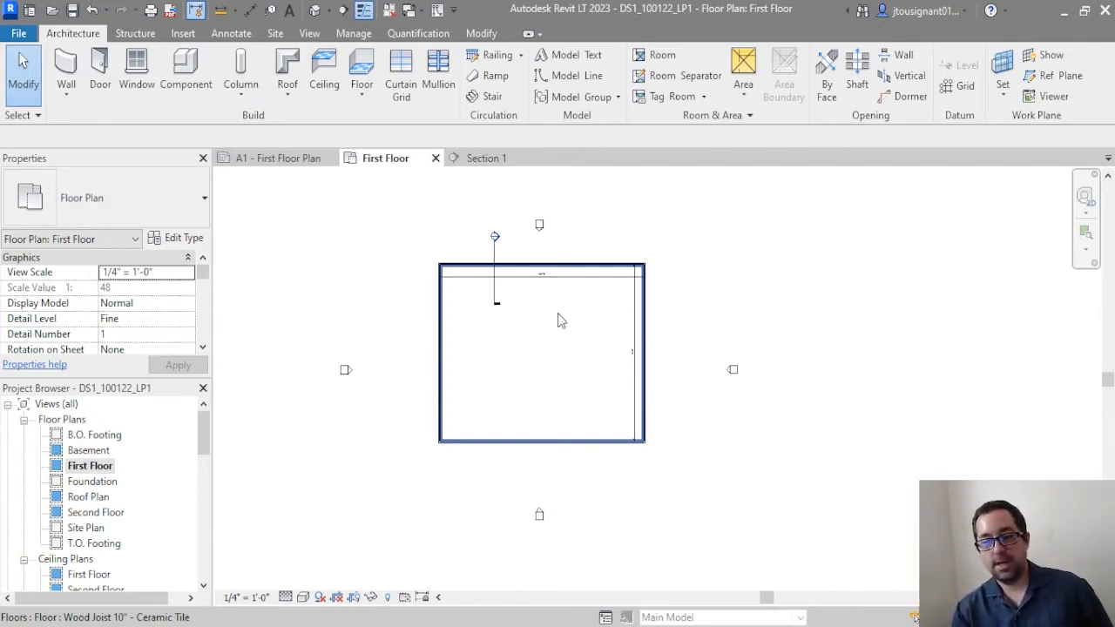
pyautogui.scroll(3, 544, 284)
pyautogui.moveTo(471, 404); pyautogui.dragTo(494, 347, button='middle')
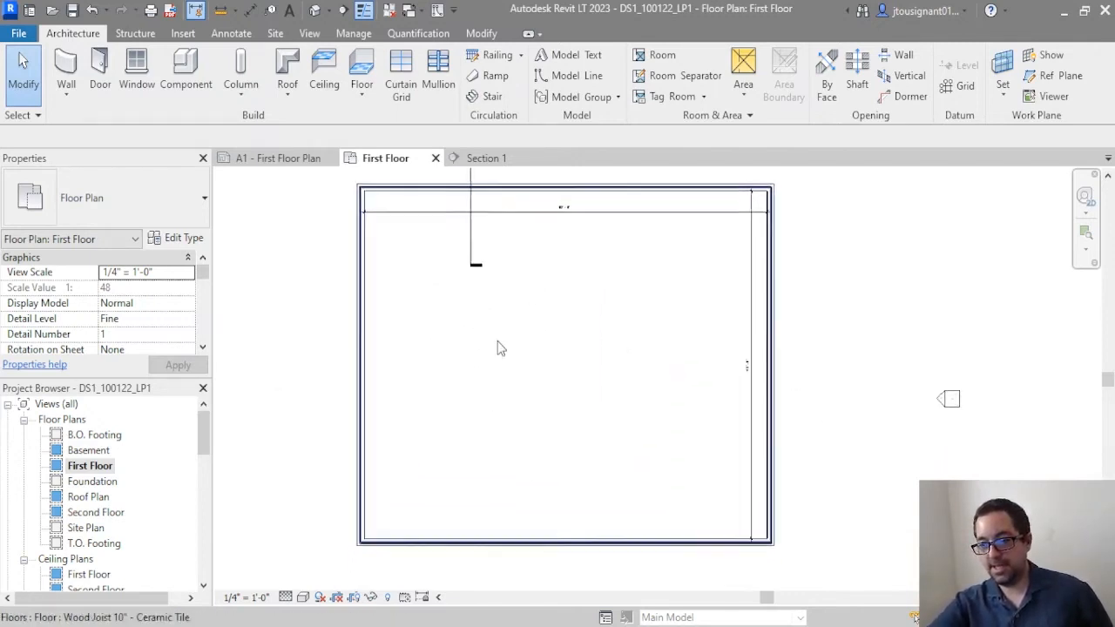
pyautogui.scroll(-1, 501, 349)
pyautogui.scroll(3, 566, 324)
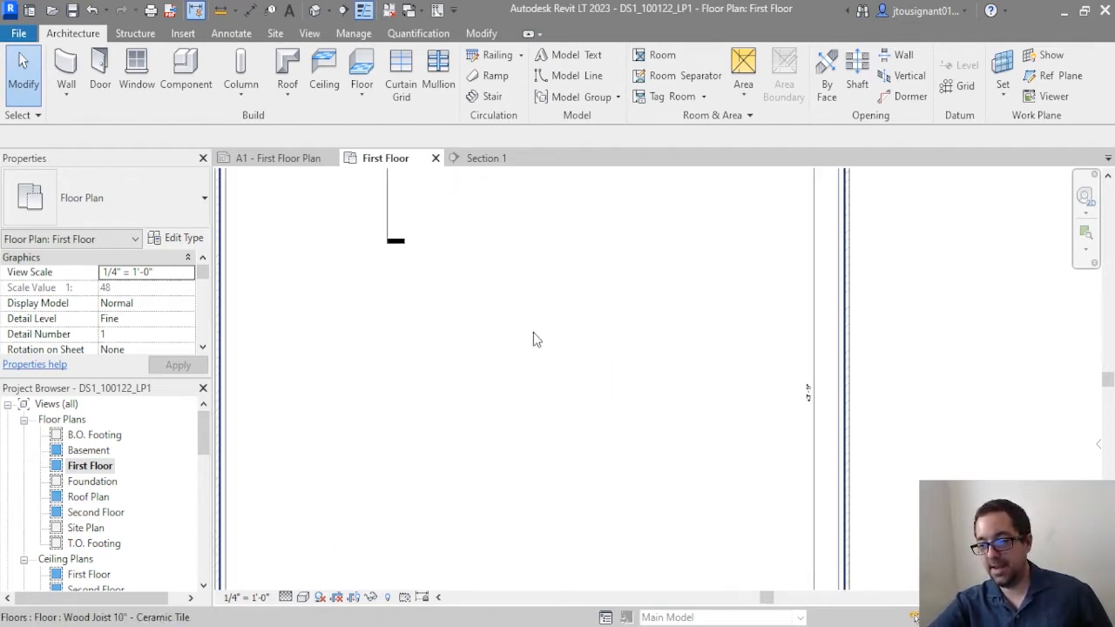
pyautogui.scroll(-2, 559, 336)
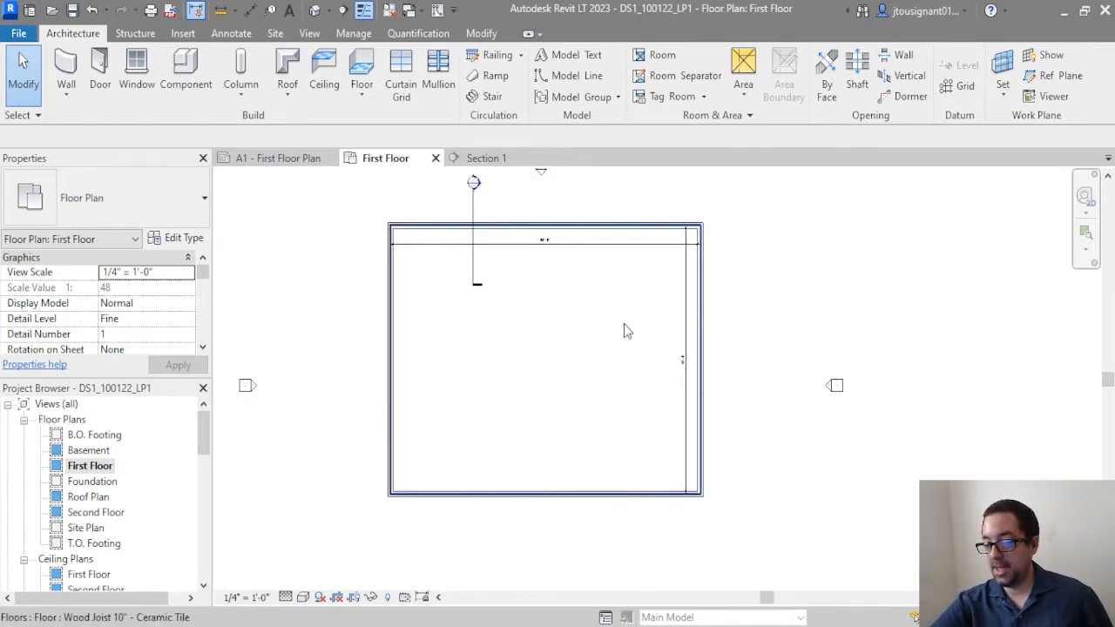
pyautogui.moveTo(701, 305); pyautogui.dragTo(696, 311, button='middle')
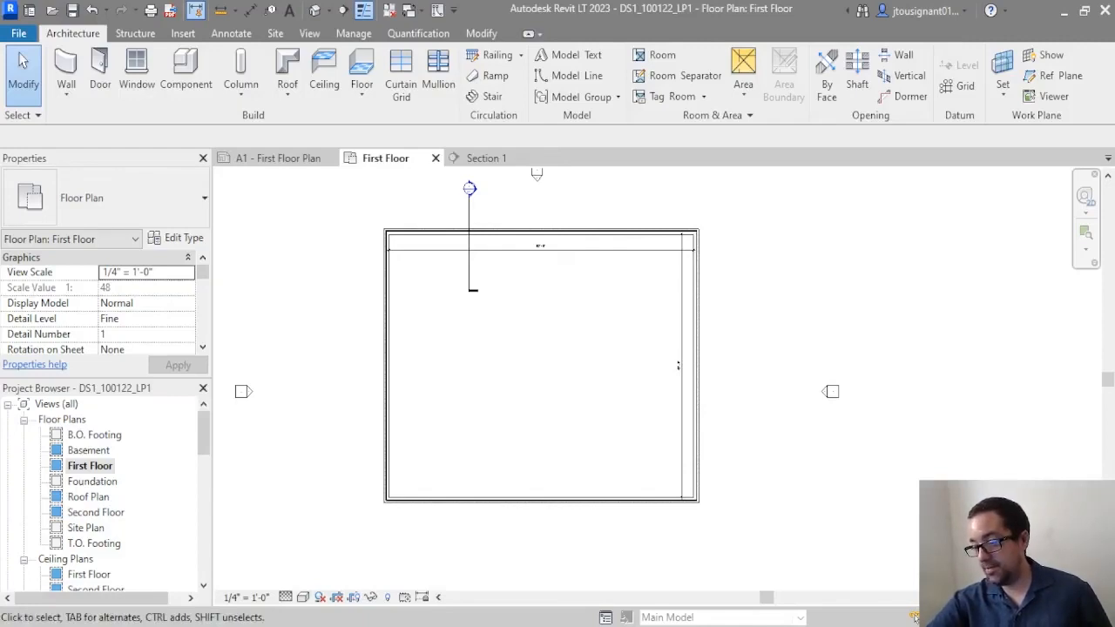
pyautogui.click(613, 327)
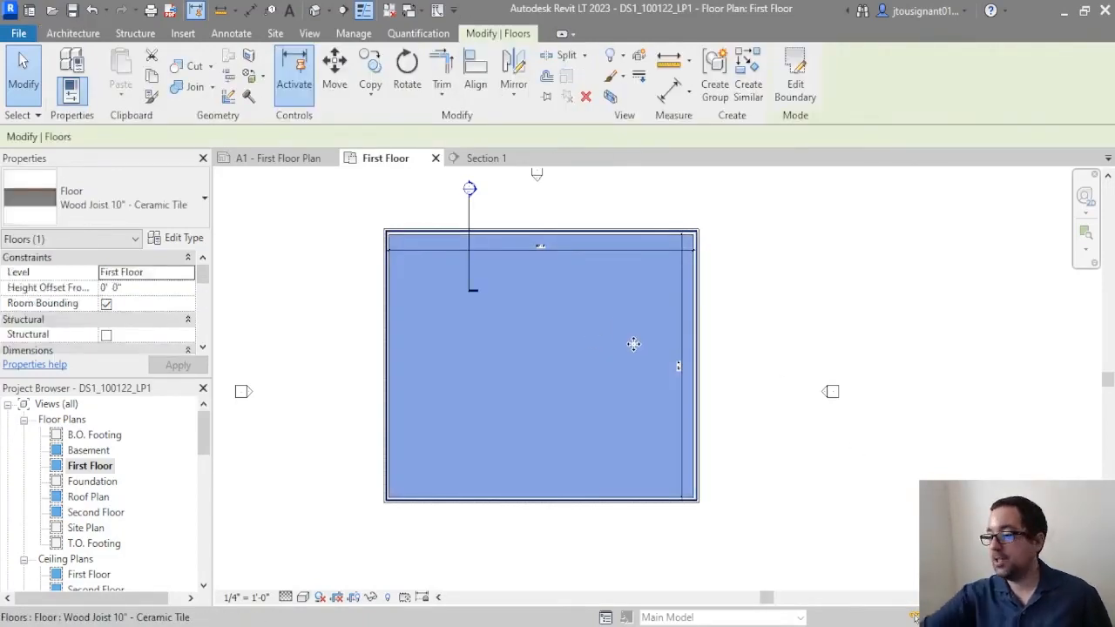
pyautogui.click(862, 263)
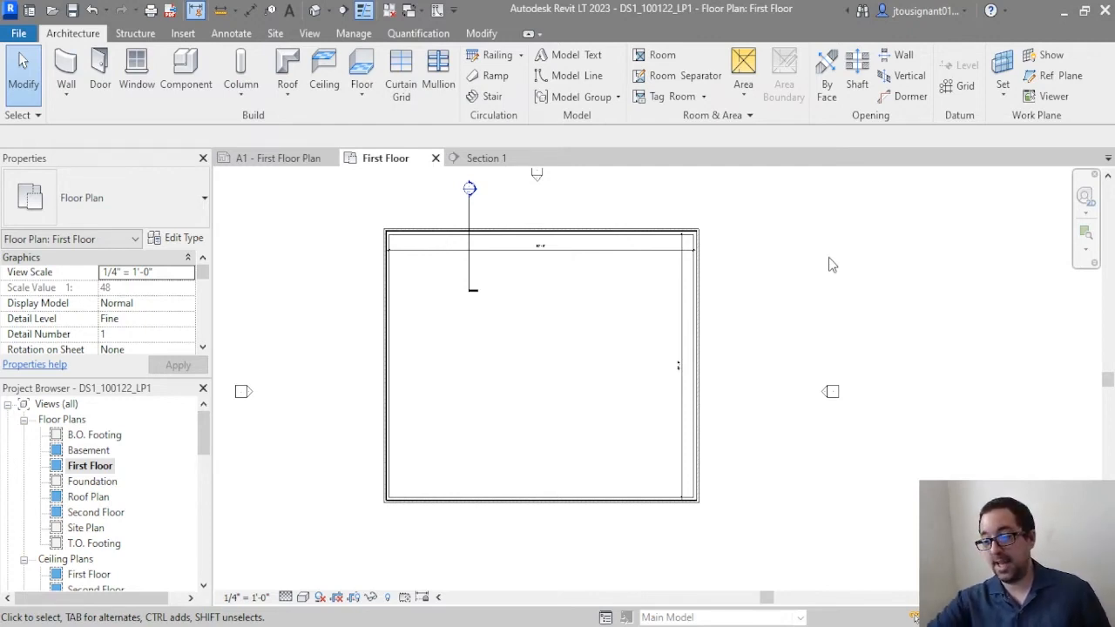
pyautogui.click(702, 331)
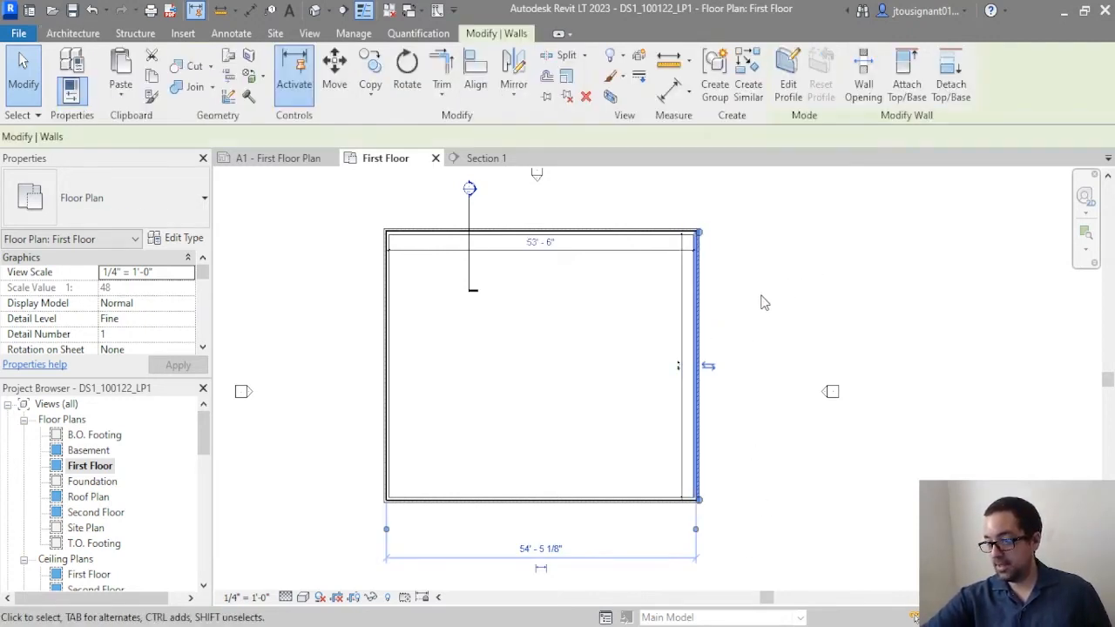
pyautogui.press('Escape')
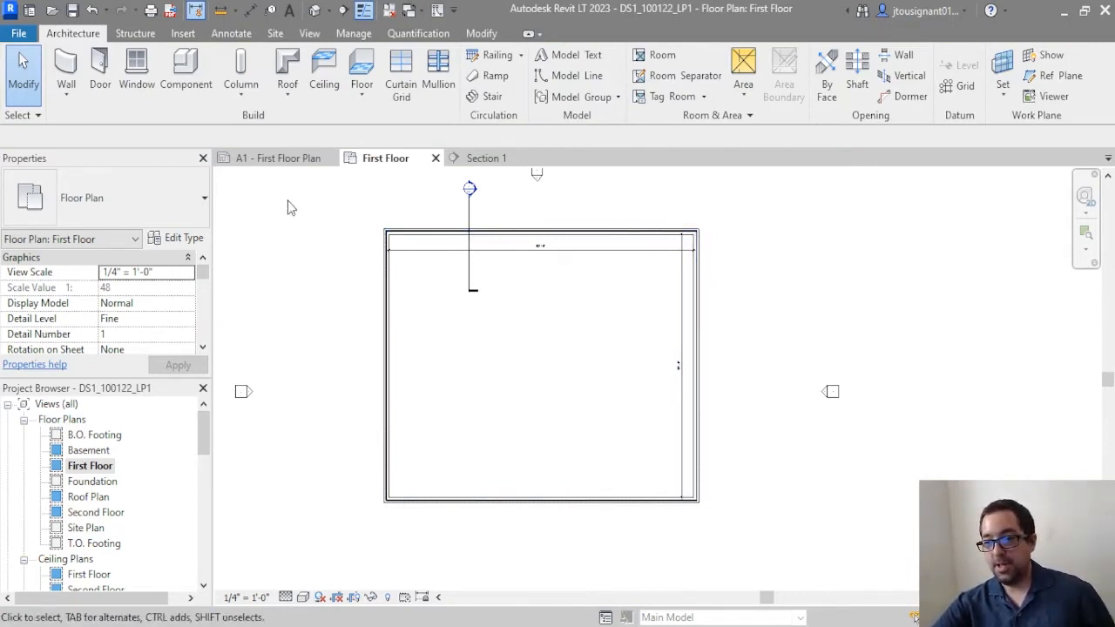
# Step: Start an automatic GWB on Furring ceiling on the First Floor and examine its previewed boundary along the north wall
pyautogui.click(329, 76)
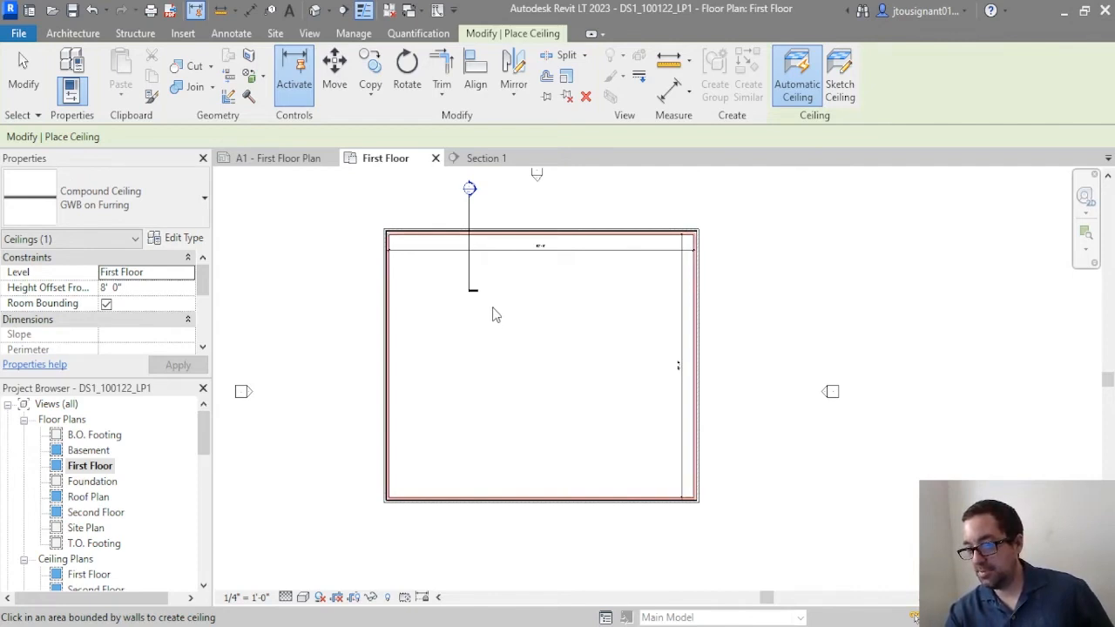
pyautogui.scroll(2, 411, 304)
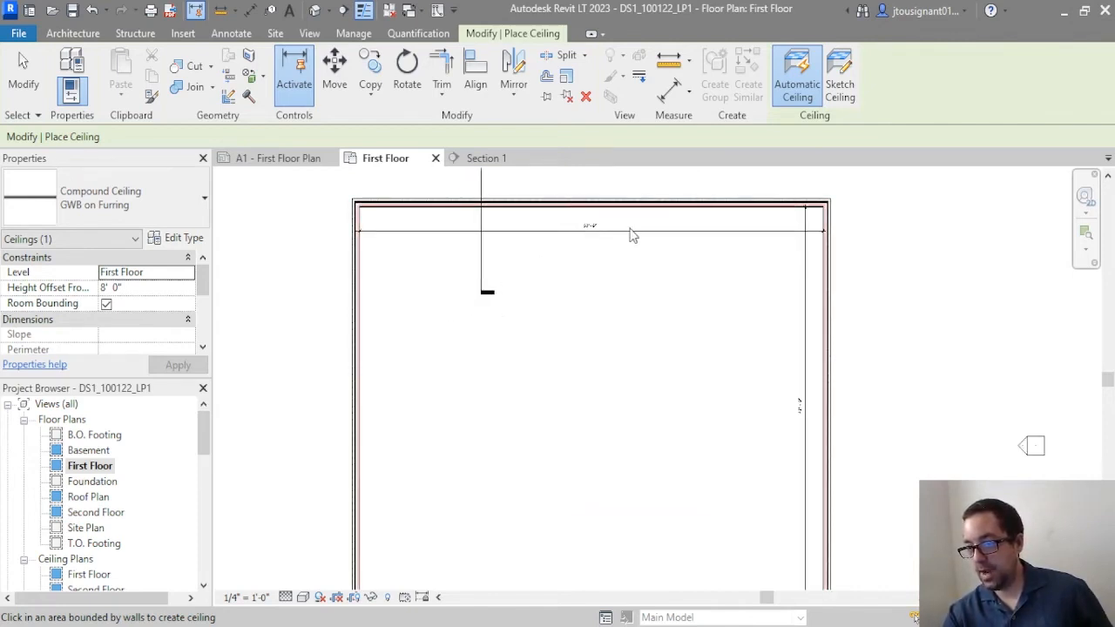
pyautogui.scroll(2, 634, 226)
pyautogui.moveTo(635, 216); pyautogui.dragTo(610, 406, button='middle')
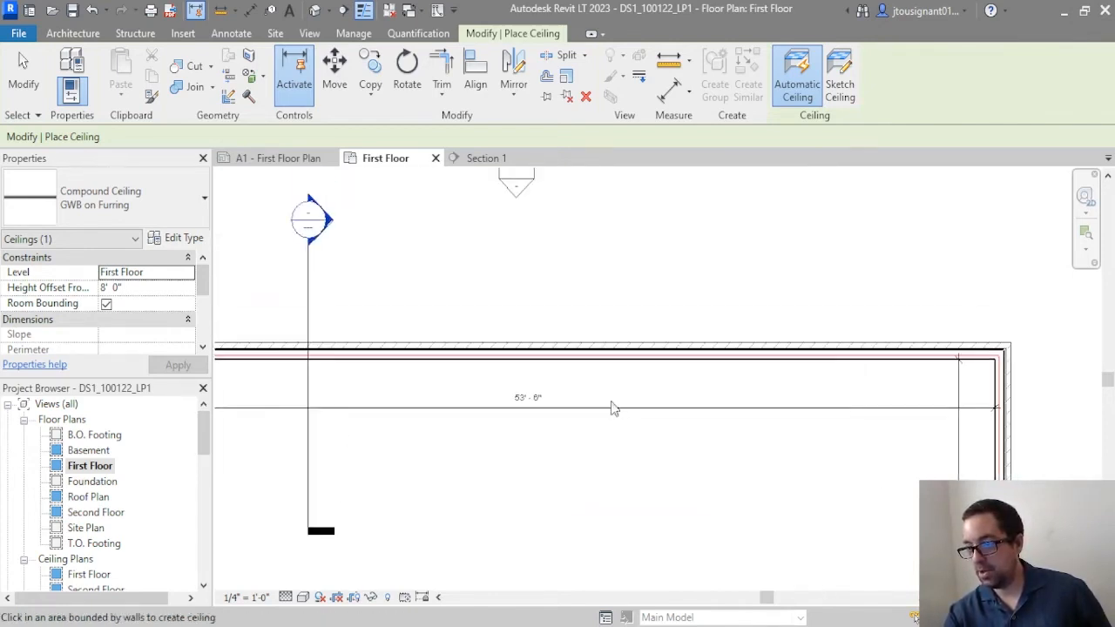
pyautogui.scroll(2, 612, 401)
pyautogui.scroll(-3, 619, 331)
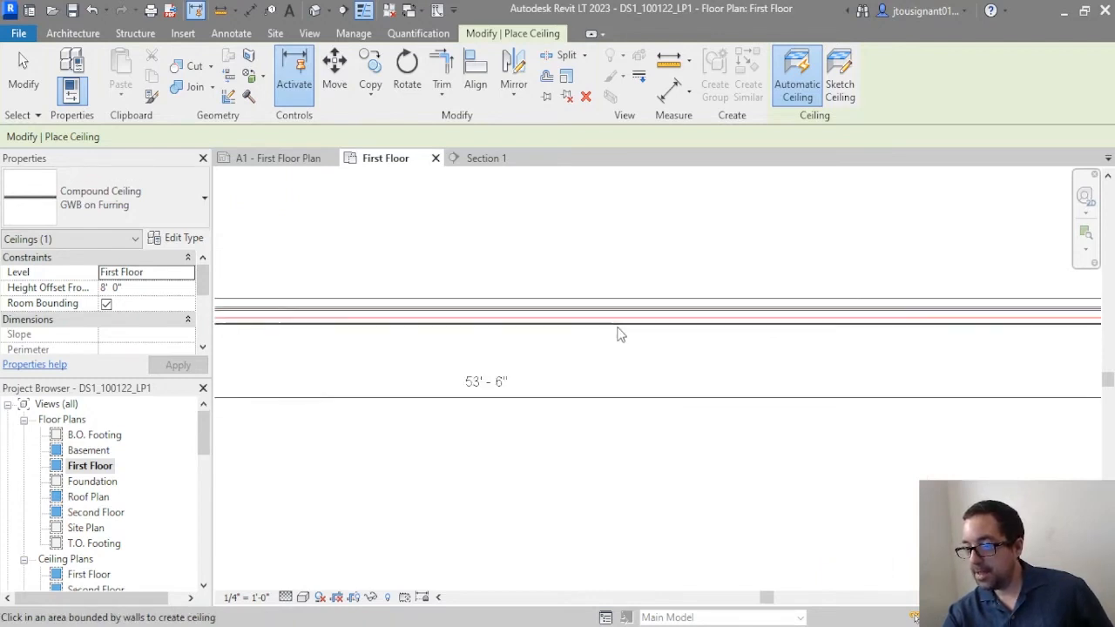
pyautogui.moveTo(586, 442)
pyautogui.mouseDown(button='middle')
pyautogui.moveTo(594, 448)
pyautogui.moveTo(580, 325)
pyautogui.moveTo(587, 421)
pyautogui.mouseUp(button='middle')
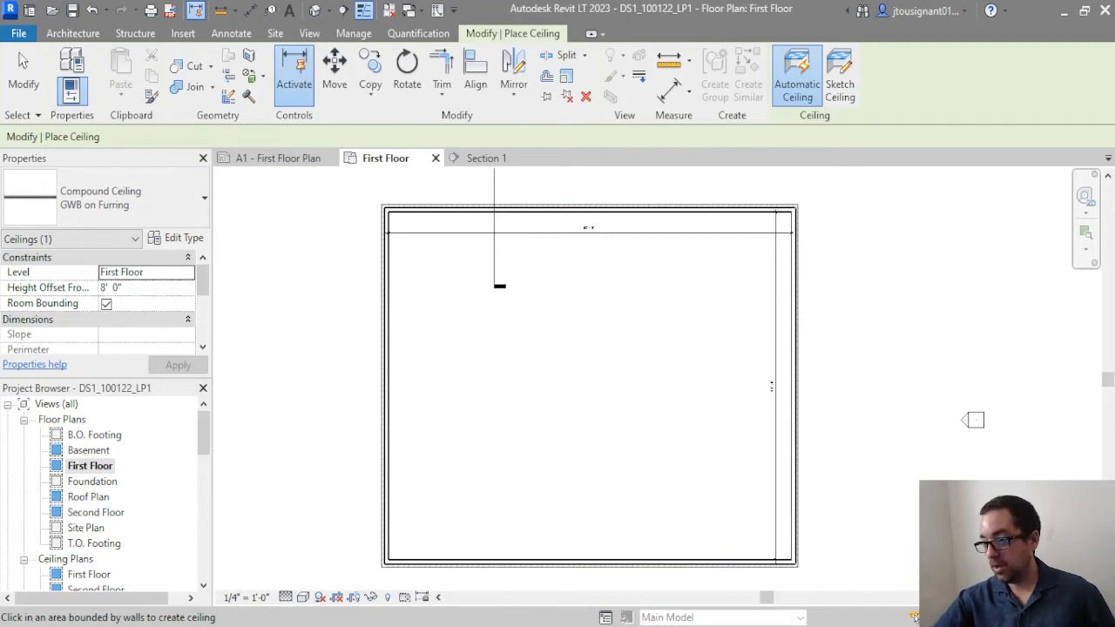
# Step: Switch to sketching the ceiling and generate its boundary from the enclosing exterior walls with Auto Ceiling
pyautogui.click(832, 87)
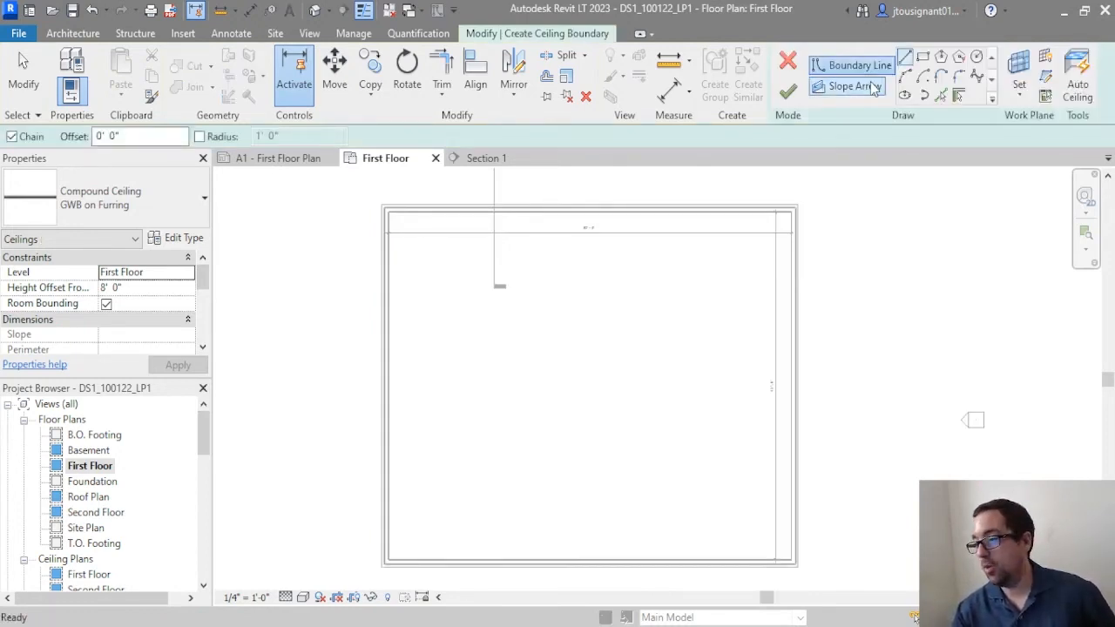
pyautogui.click(1077, 84)
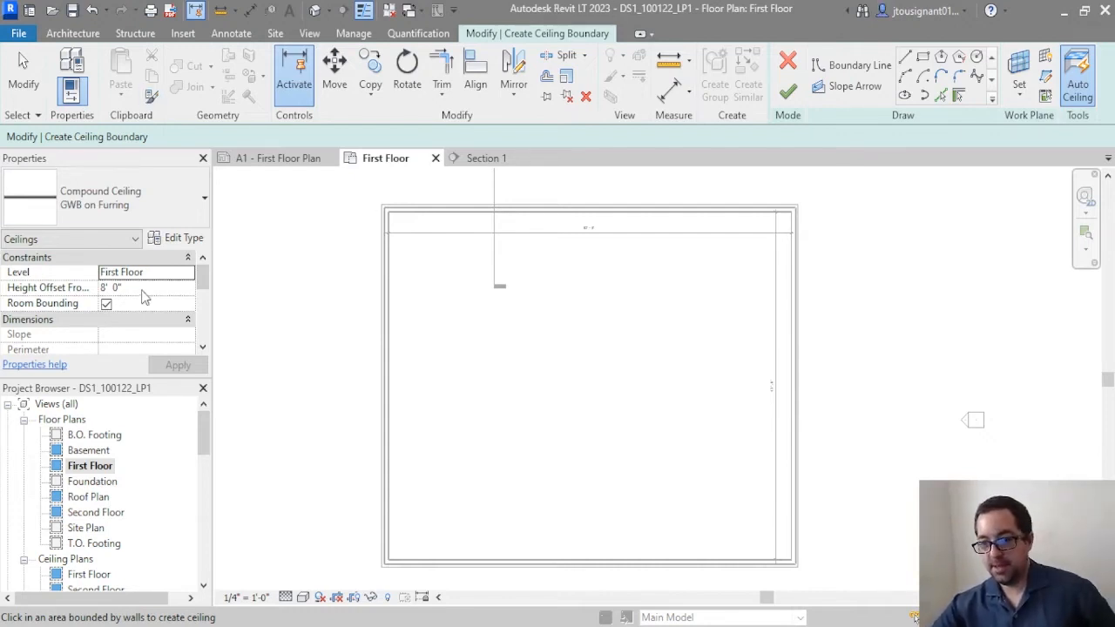
pyautogui.click(598, 347)
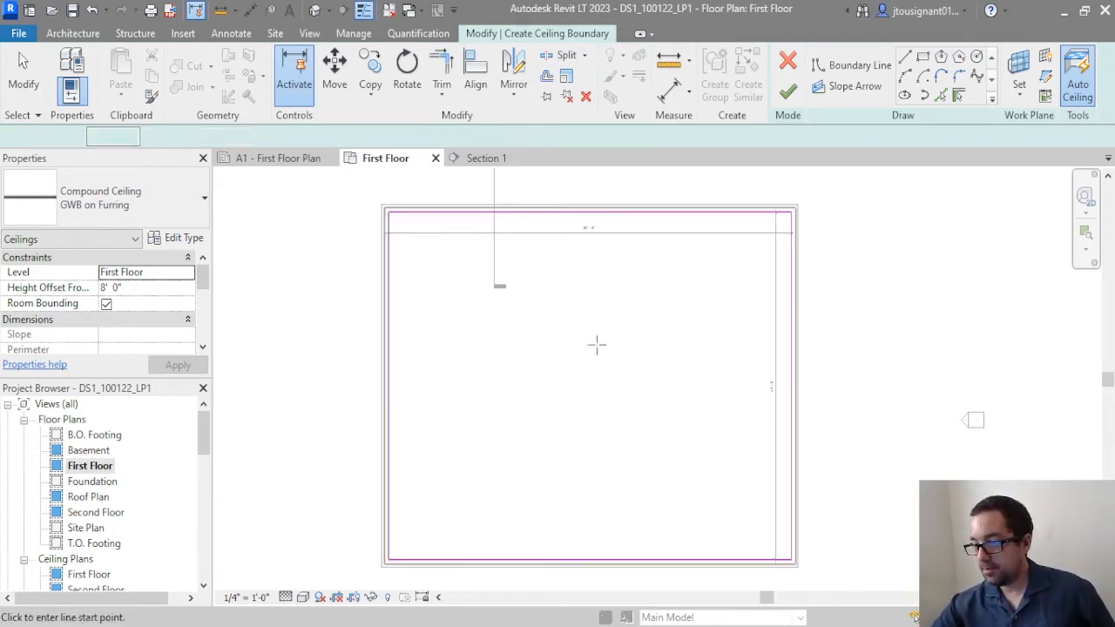